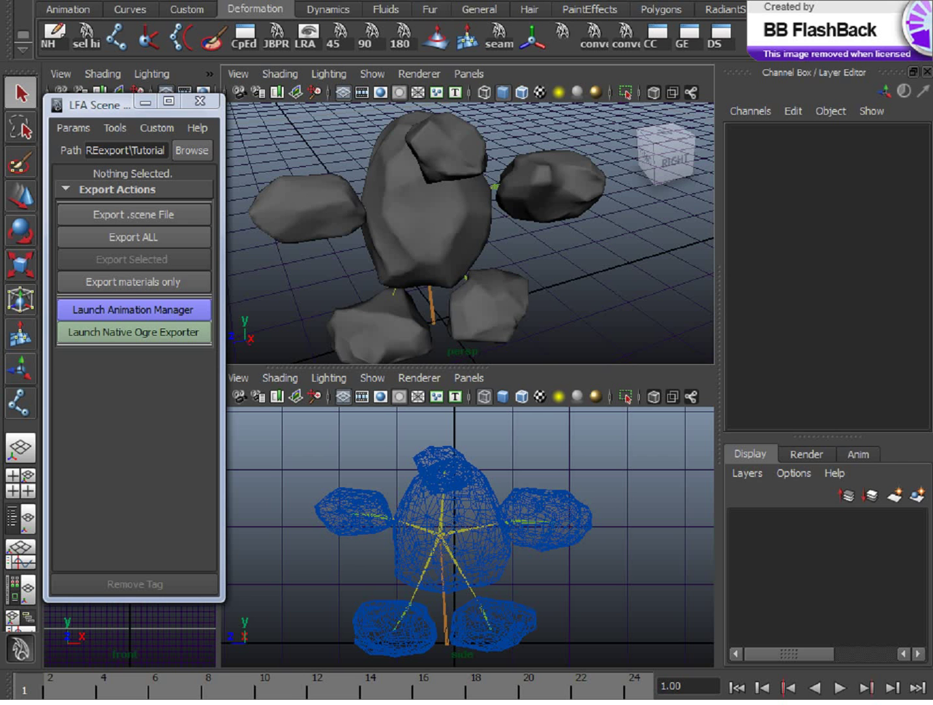
- Try rotating and scaling a temporary polygon cube beside the rock character, and delete it
left_click(458, 225)
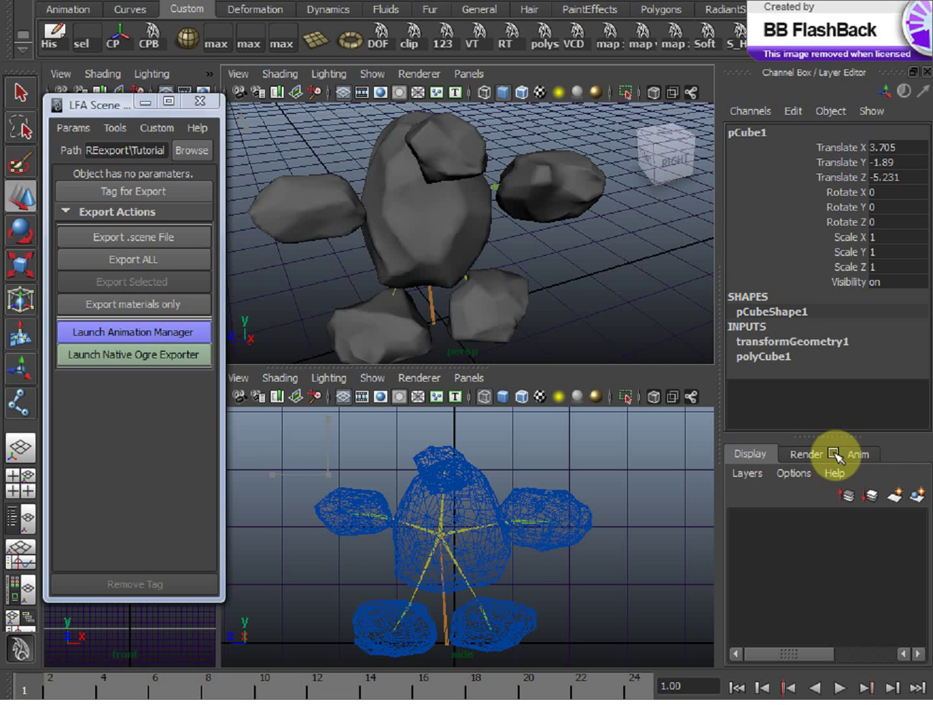
middle_click_drag(834, 453, 636, 274)
key("e")
left_click_drag(636, 274, 580, 318)
key("r")
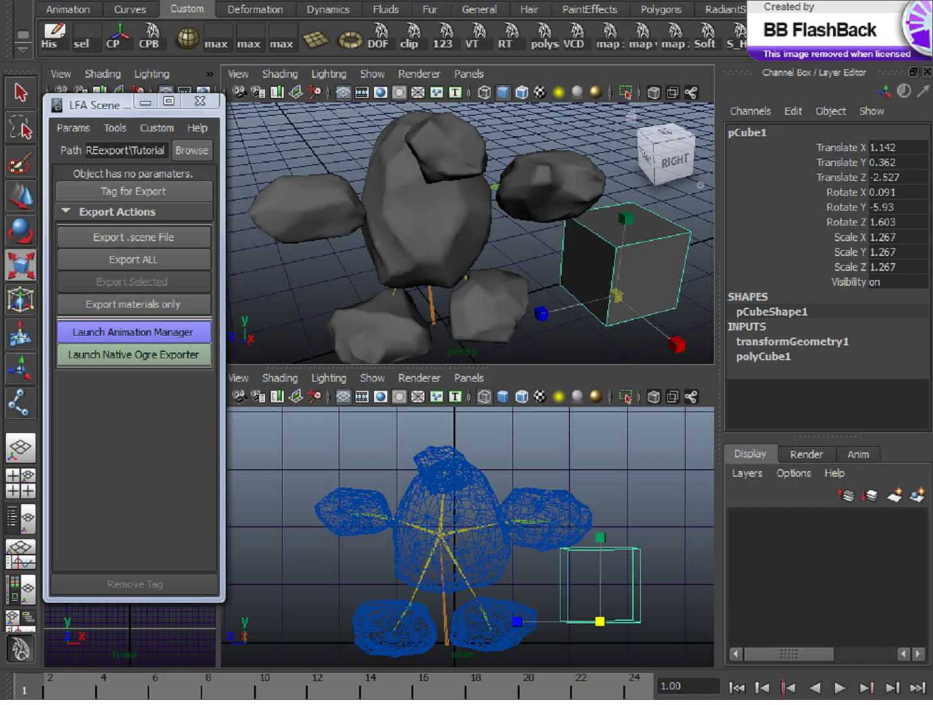
key("Delete")
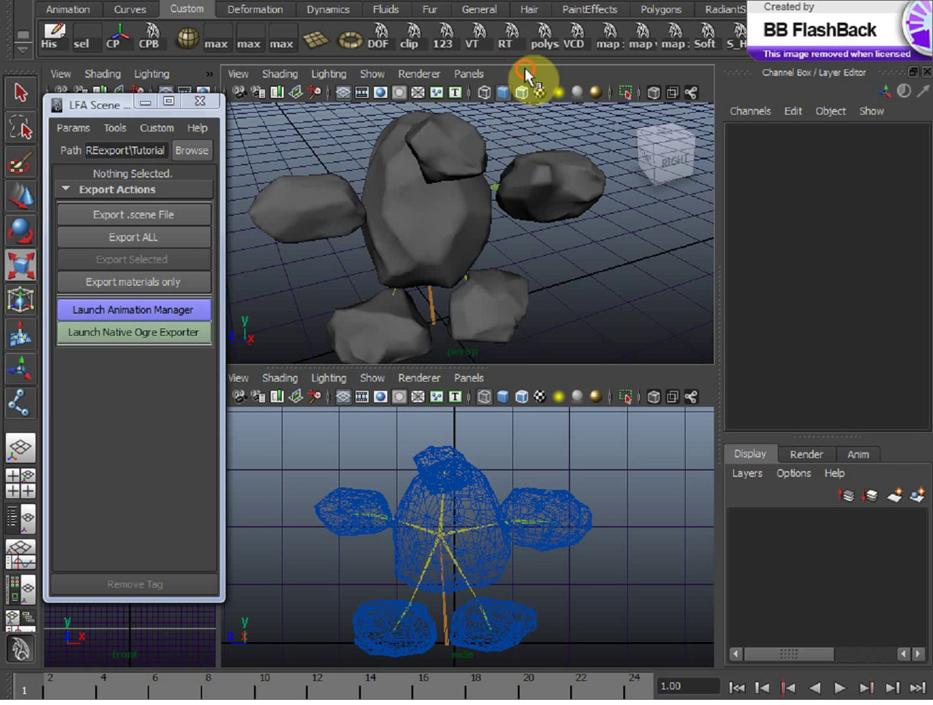
key("space")
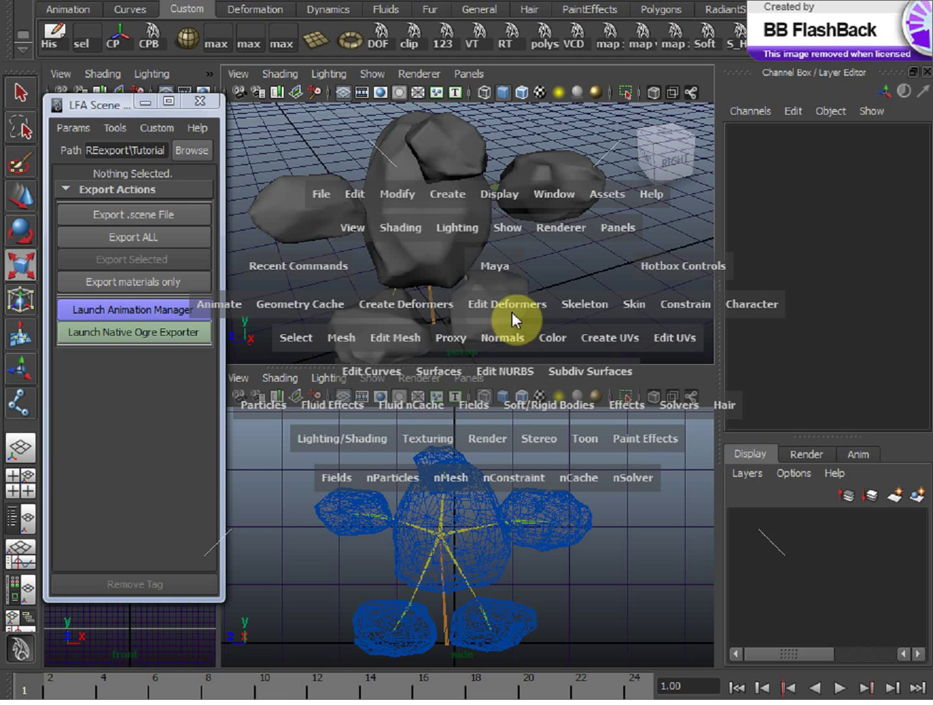
left_click(388, 304)
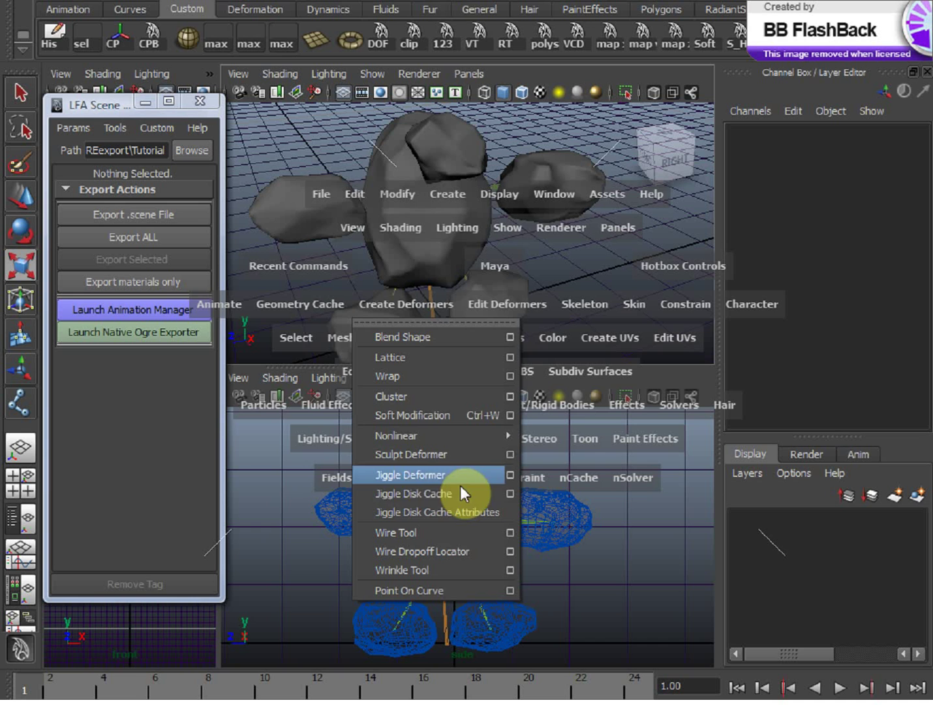
left_click(456, 186)
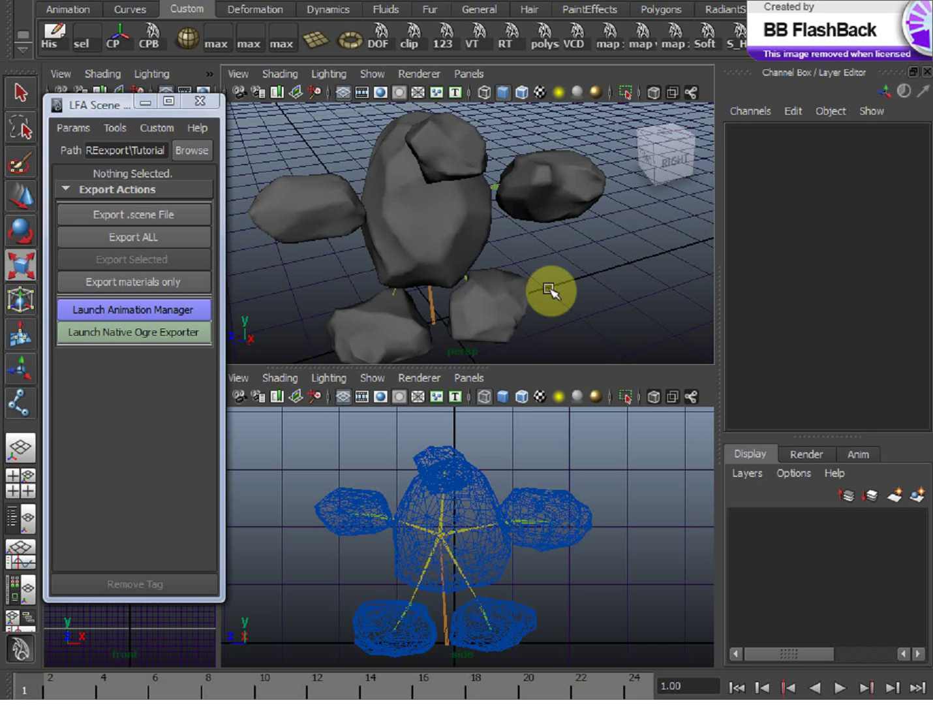
left_click(667, 316)
left_click(405, 338)
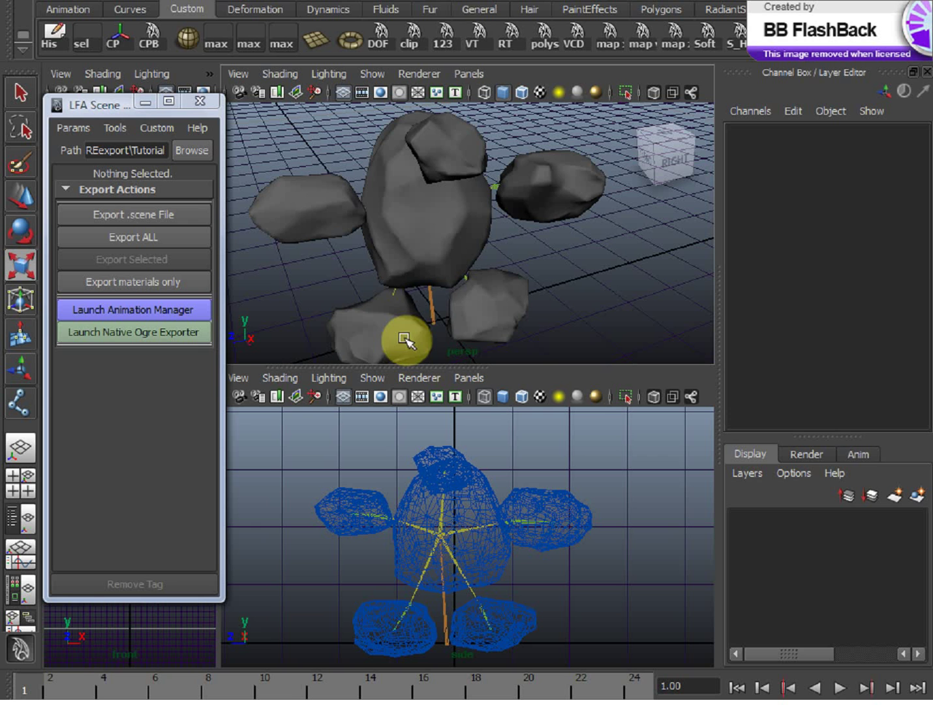
left_click(431, 301)
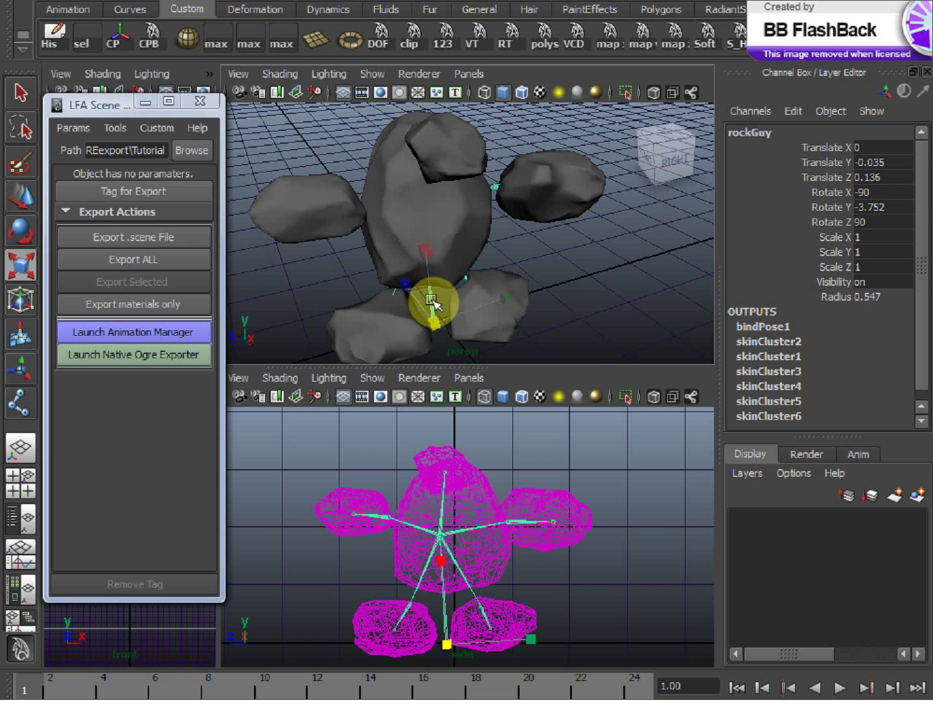
left_click(569, 269)
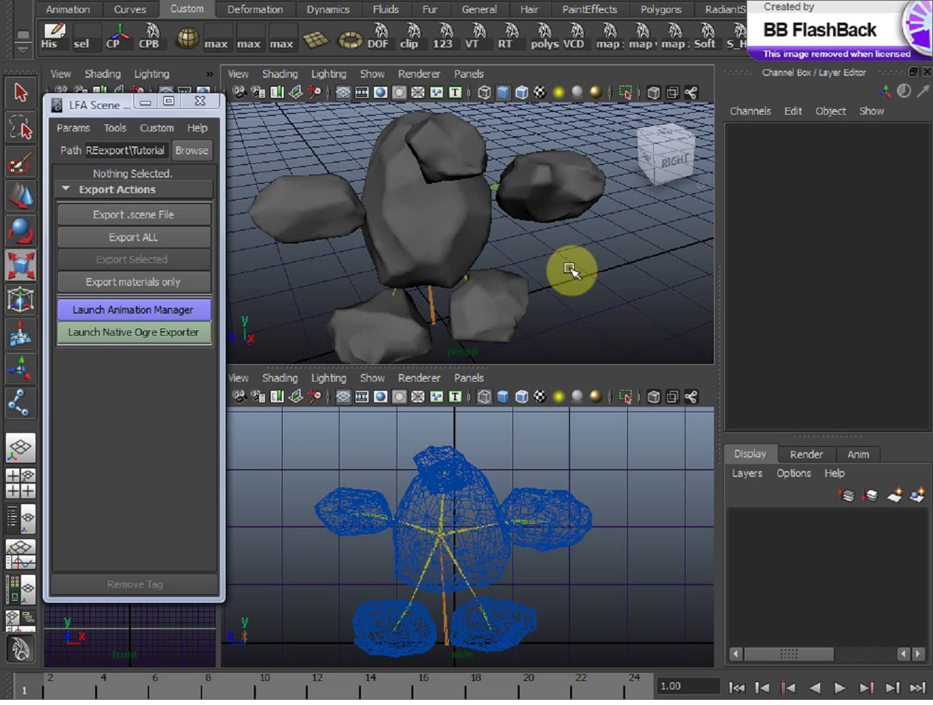
left_click(433, 308)
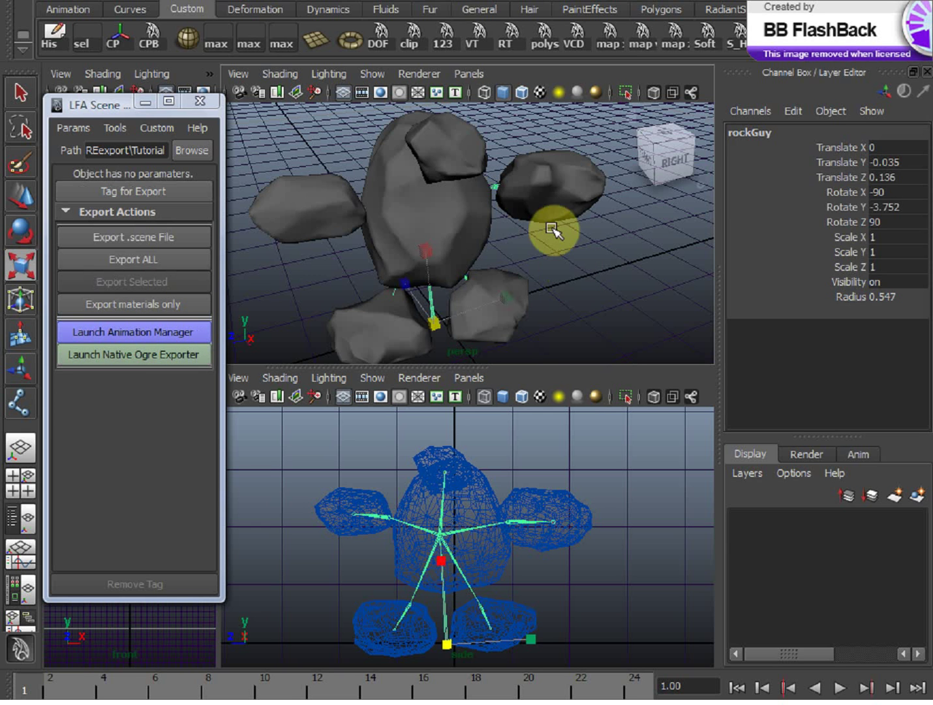
left_click(550, 268)
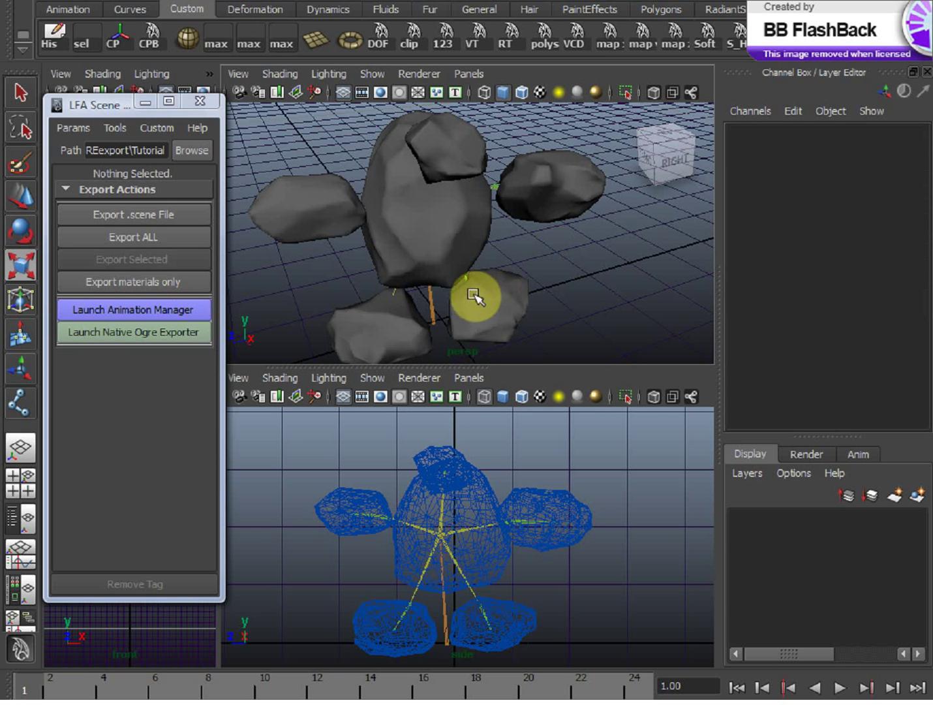
- Smooth-bind the rock character's stone meshes to the skeleton, using the rockGuy root joint
left_click(432, 304)
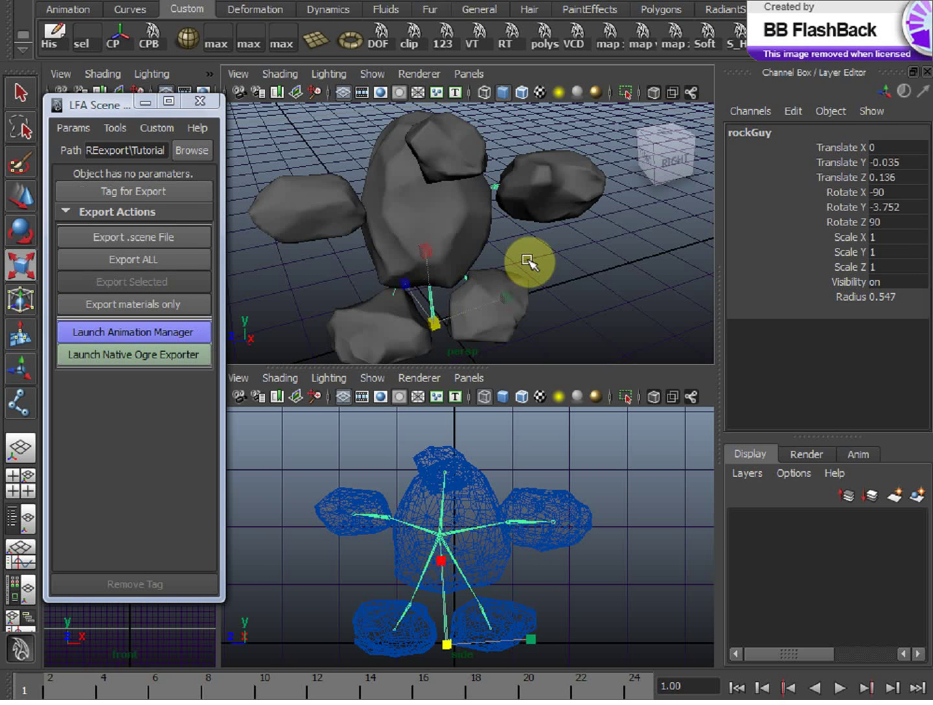
left_click(520, 199)
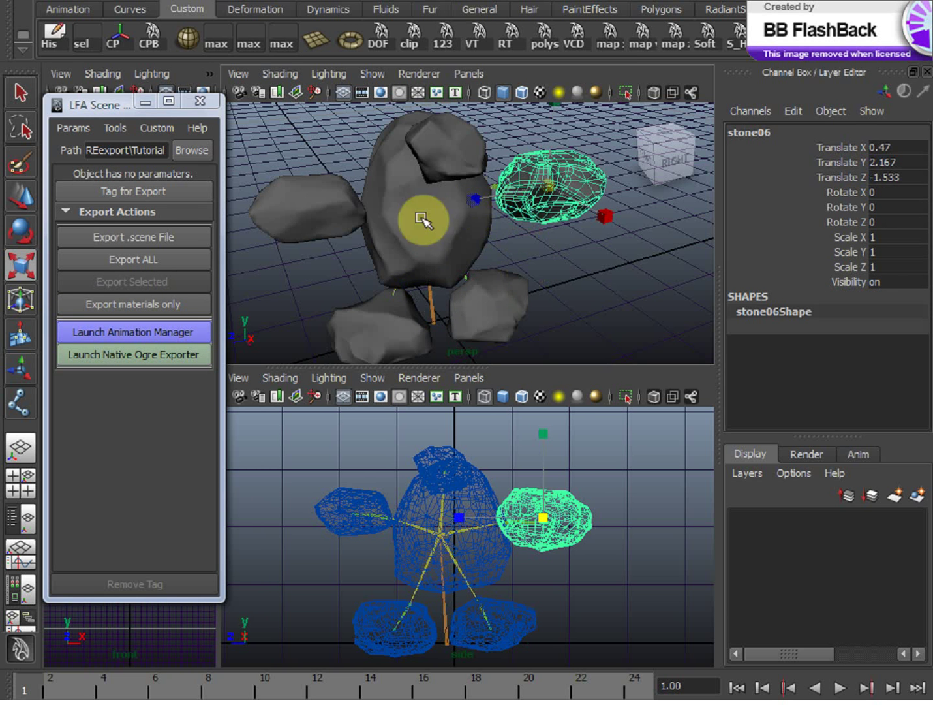
left_click(423, 220, "shift")
left_click(308, 245, "shift")
left_click(367, 317, "shift")
left_click(523, 281, "shift")
left_click(432, 304, "shift")
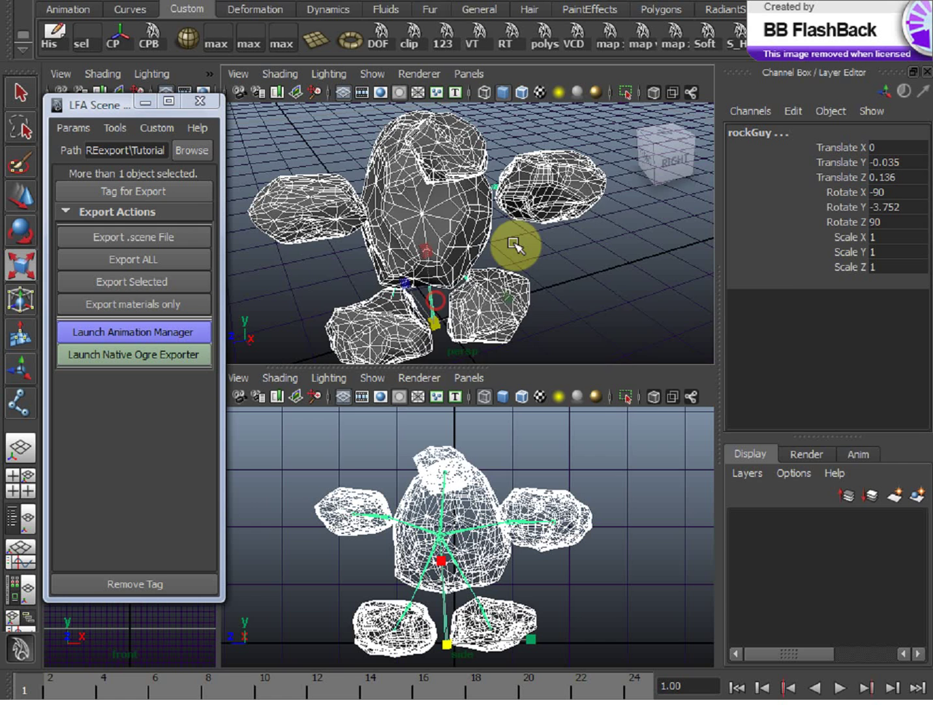
key("space")
left_click(650, 285)
mouse_move(744, 315)
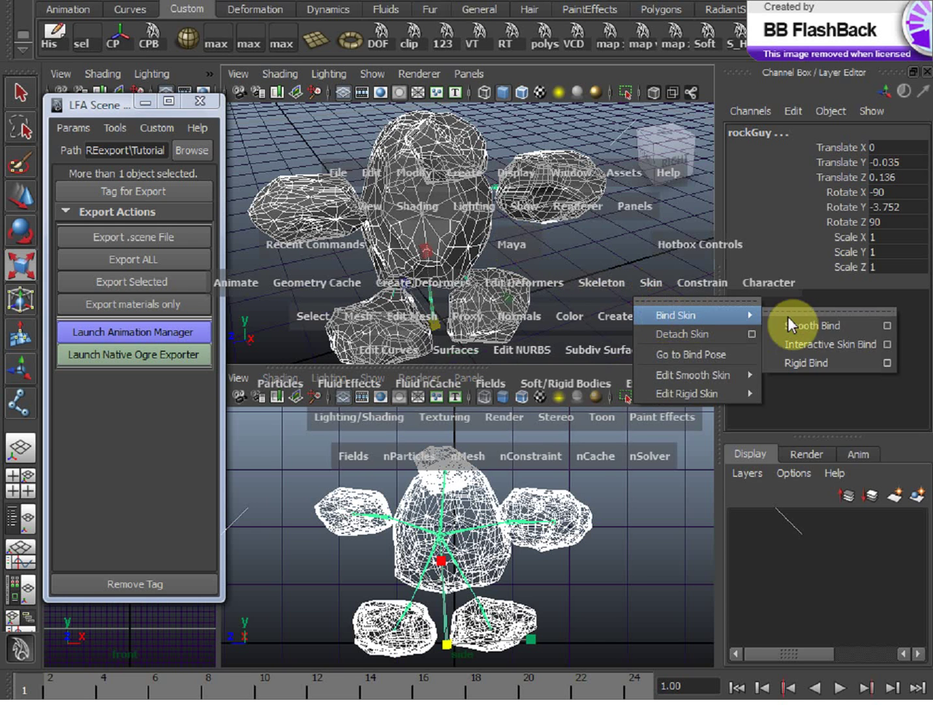
left_click(799, 317)
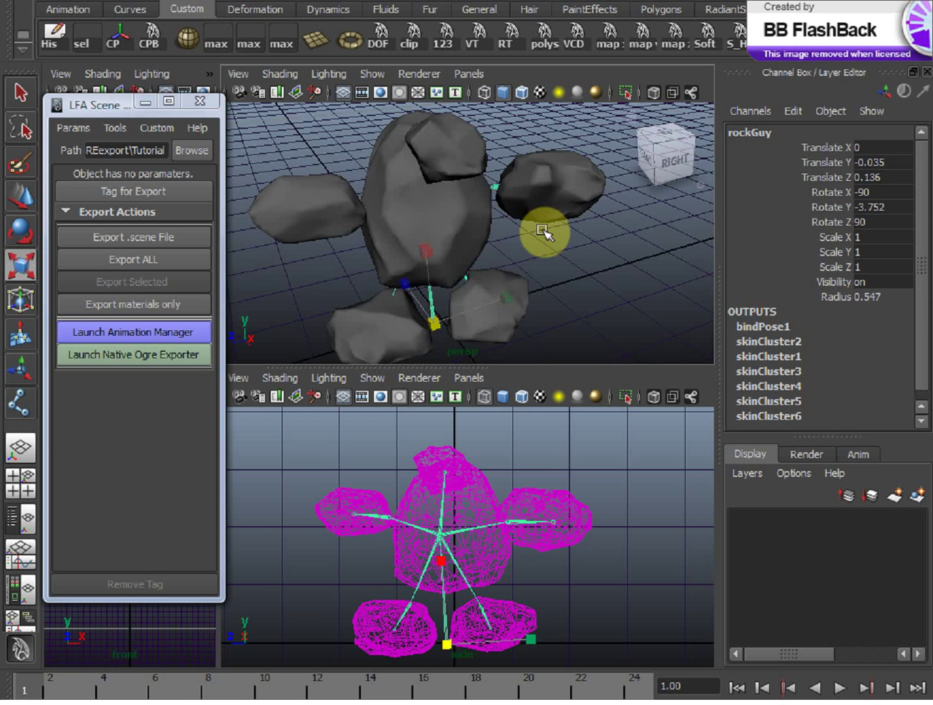
mouse_move(541, 229)
left_mouse_down("alt")
mouse_move(502, 241)
mouse_move(515, 204)
mouse_move(494, 236)
mouse_move(451, 259)
mouse_move(552, 225)
mouse_move(559, 232)
left_mouse_up("alt")
left_click(513, 203)
left_click(499, 193)
key("e")
key("ctrl+z")
key("ctrl+z")
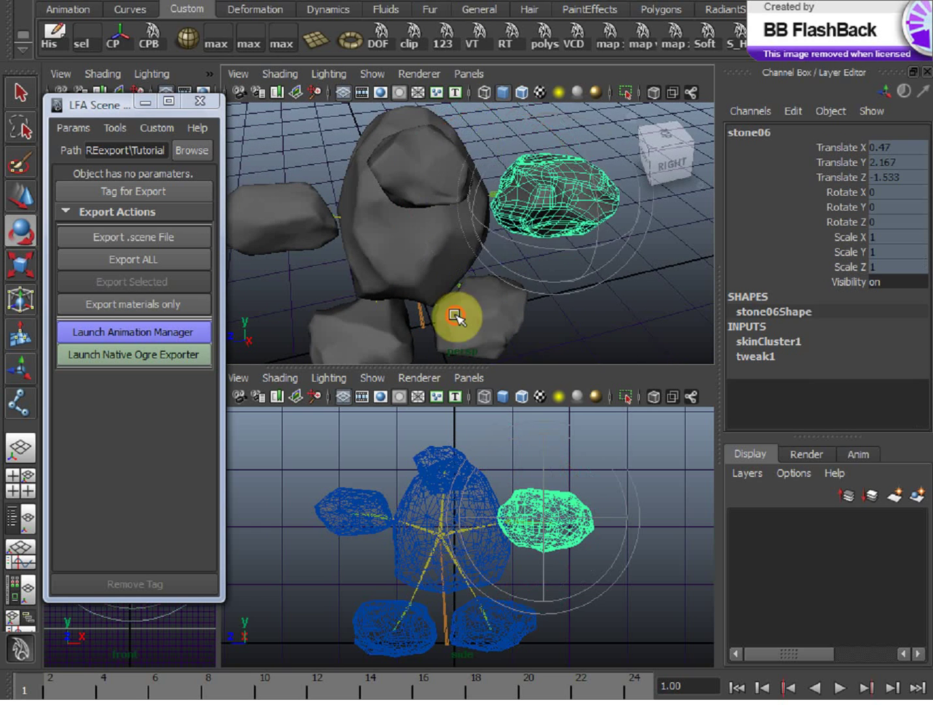
- Rotate joint3 above the foot rock to about X -5.6, Y 1.9 and Z 14.1
left_click_drag(456, 317, 497, 310, "alt")
key("space")
middle_click_drag(396, 458, 502, 364, "alt")
left_click(373, 419)
left_click_drag(386, 428, 353, 417)
key("ctrl+z")
key("ctrl+z")
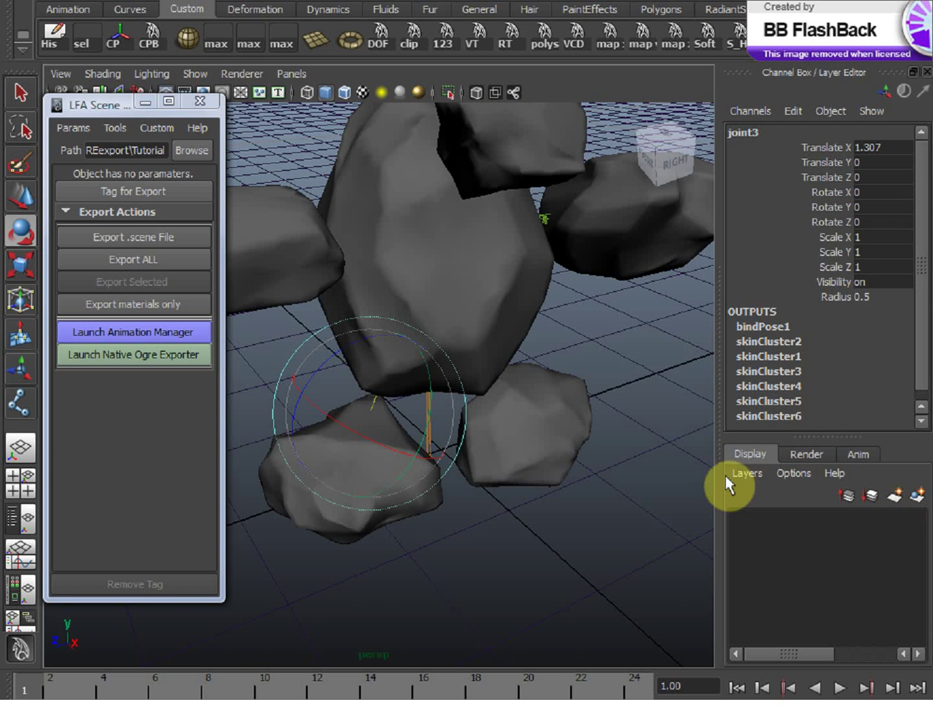
left_click_drag(417, 413, 445, 445)
key("space")
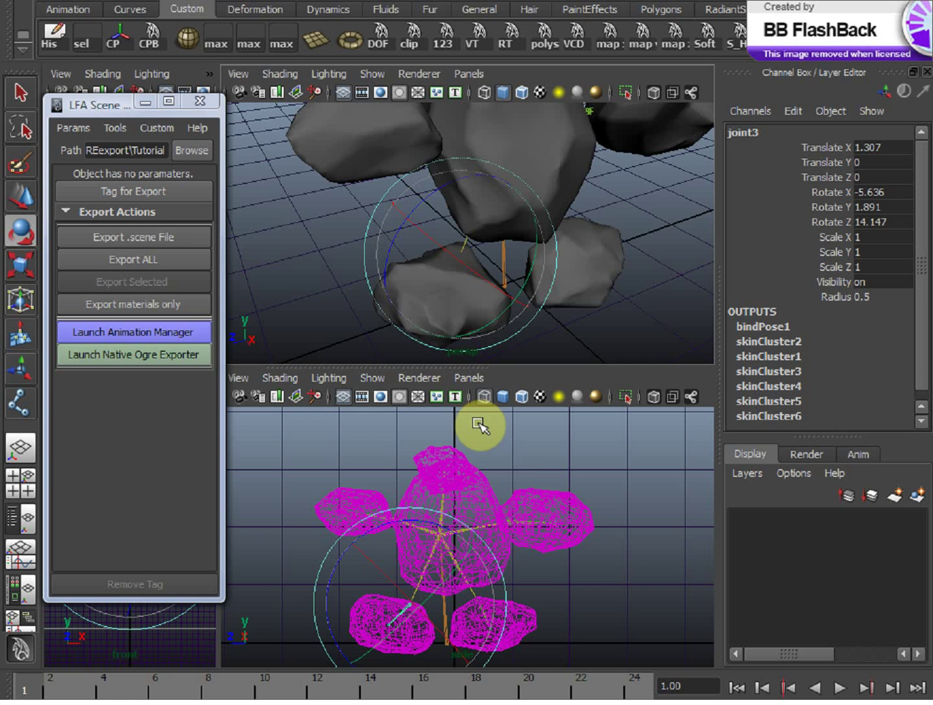
left_click(559, 545)
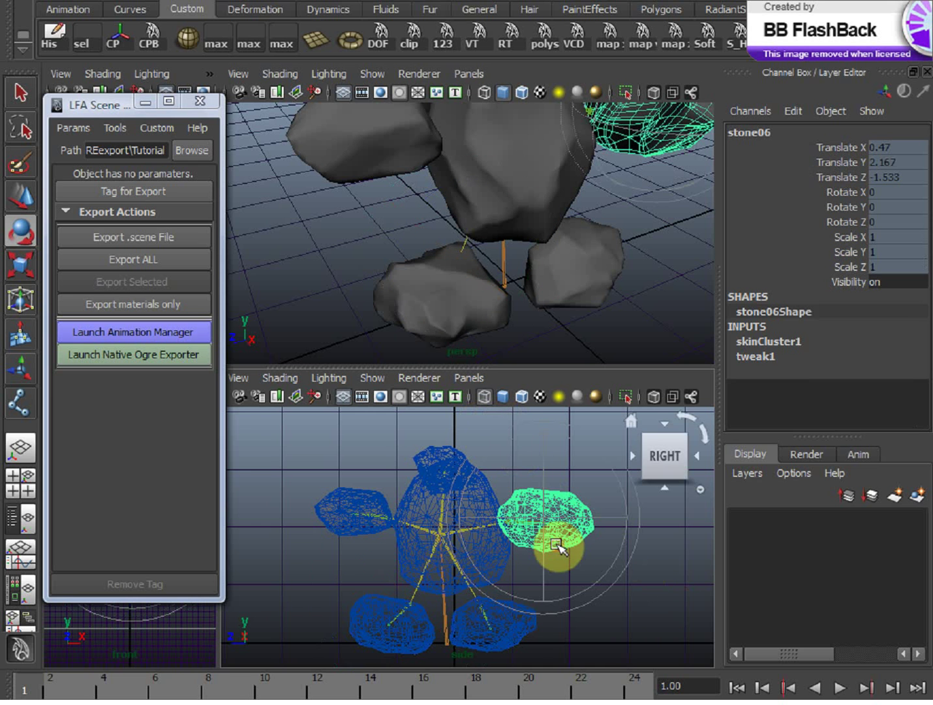
key("w")
left_click(519, 523)
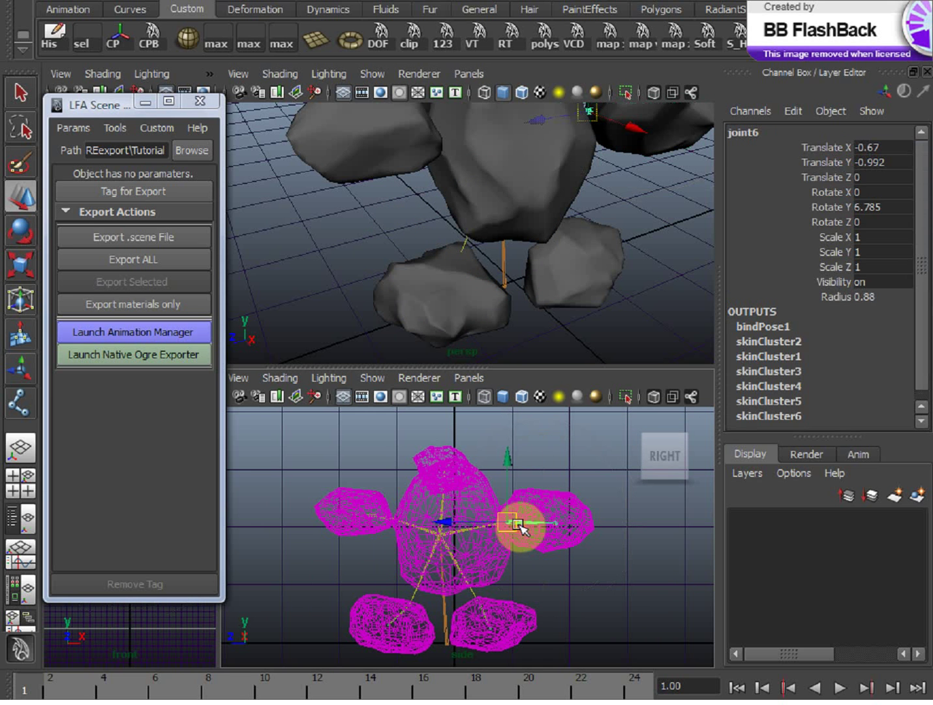
left_click(556, 455)
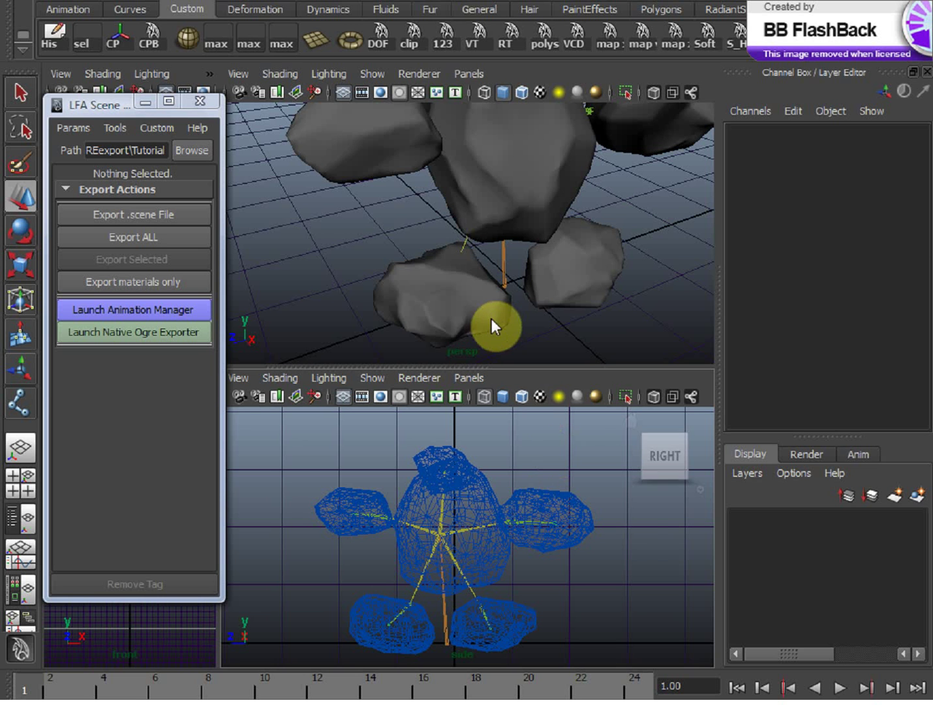
- Open the Component Editor and show the smooth skin weights
key("space")
left_click_drag(547, 245, 798, 287)
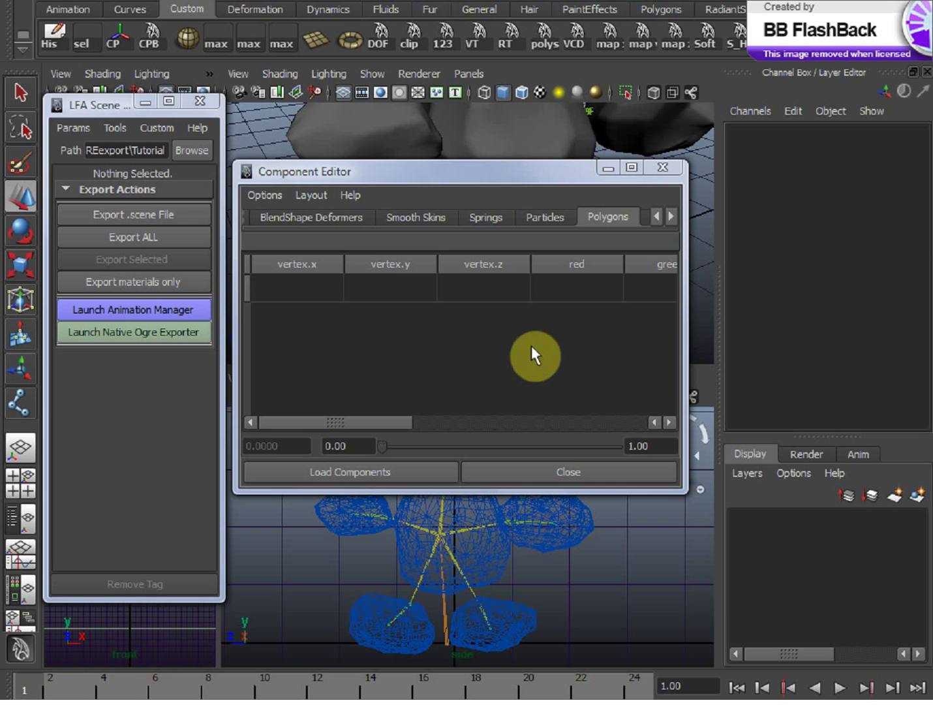
left_click(415, 218)
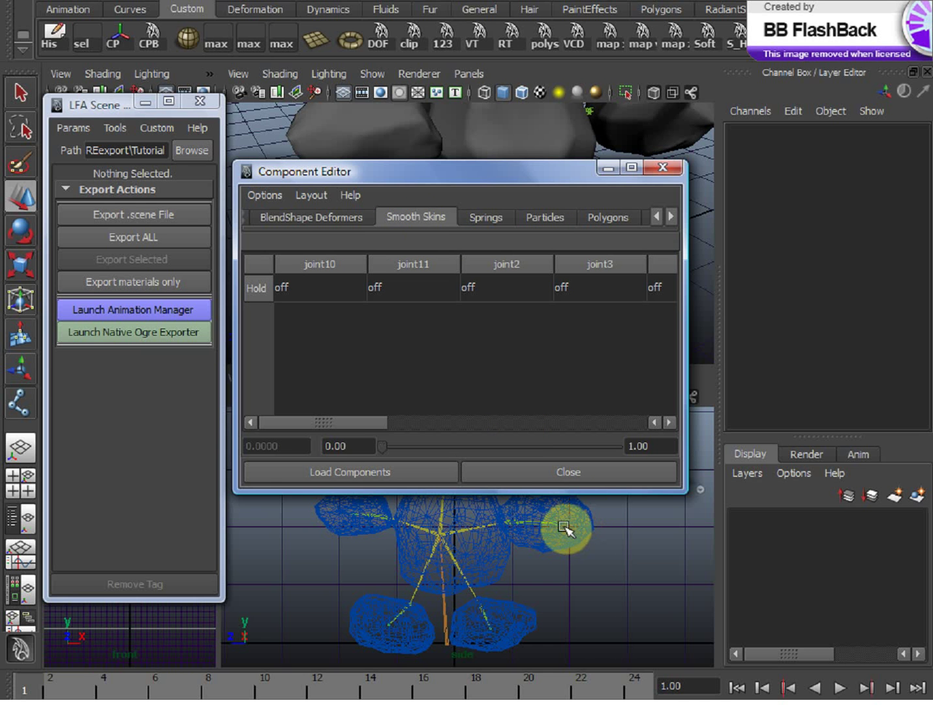
middle_click(564, 533)
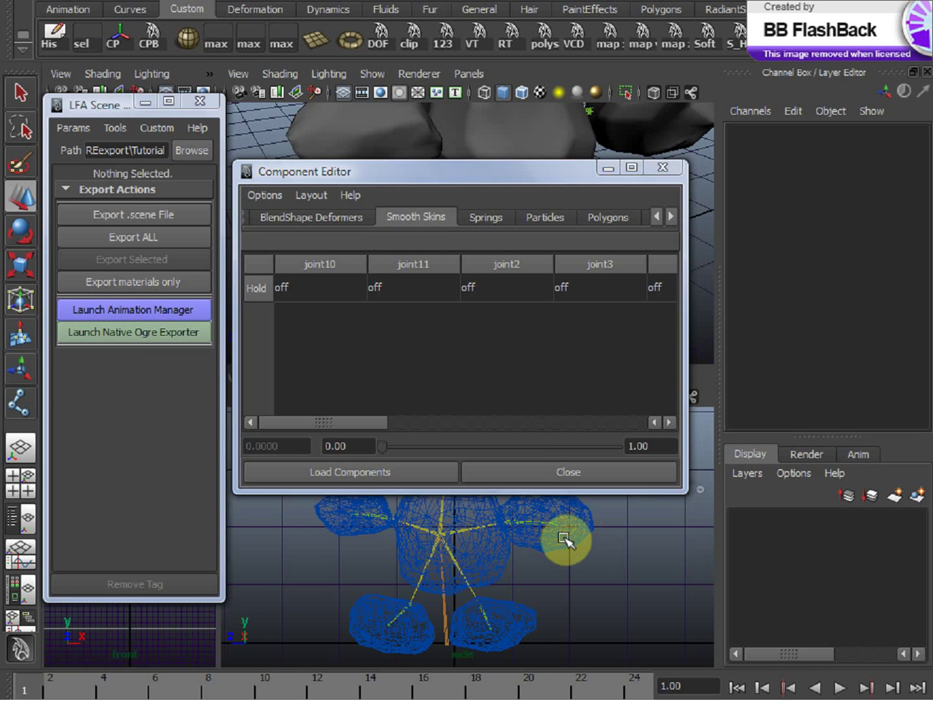
- Select all vertices of the stone06 arm rock in an enlarged side view, keeping the Component Editor clear of it
key("space")
left_click_drag(481, 176, 269, 304)
middle_click_drag(509, 184, 575, 158, "alt")
right_click_drag(575, 159, 654, 199, "alt")
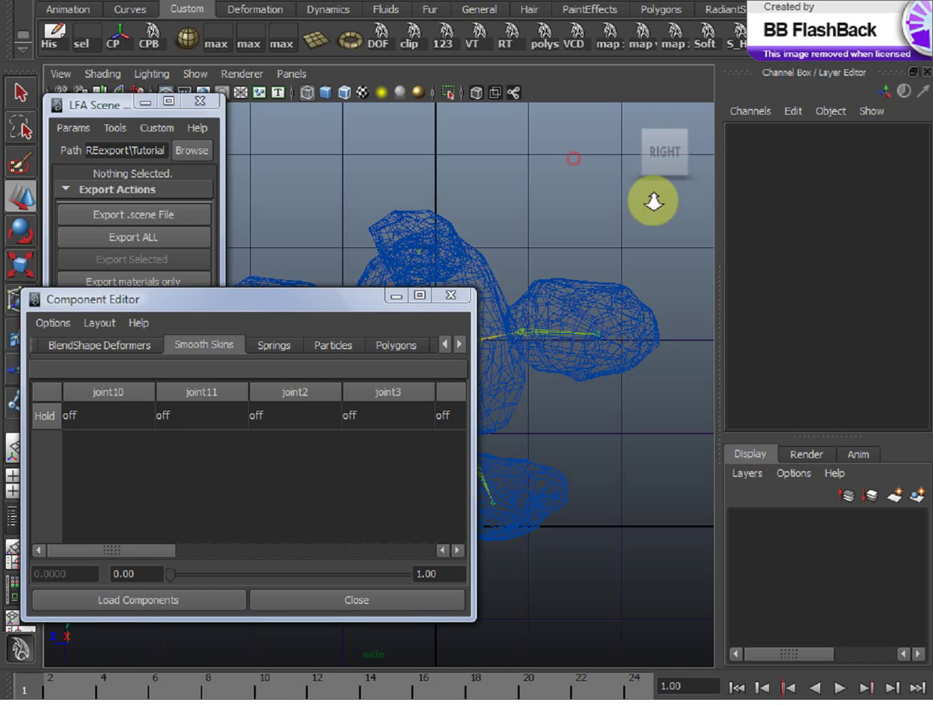
middle_click_drag(590, 343, 529, 388, "alt")
right_click_drag(529, 387, 600, 382, "alt")
right_click_drag(599, 332, 543, 328)
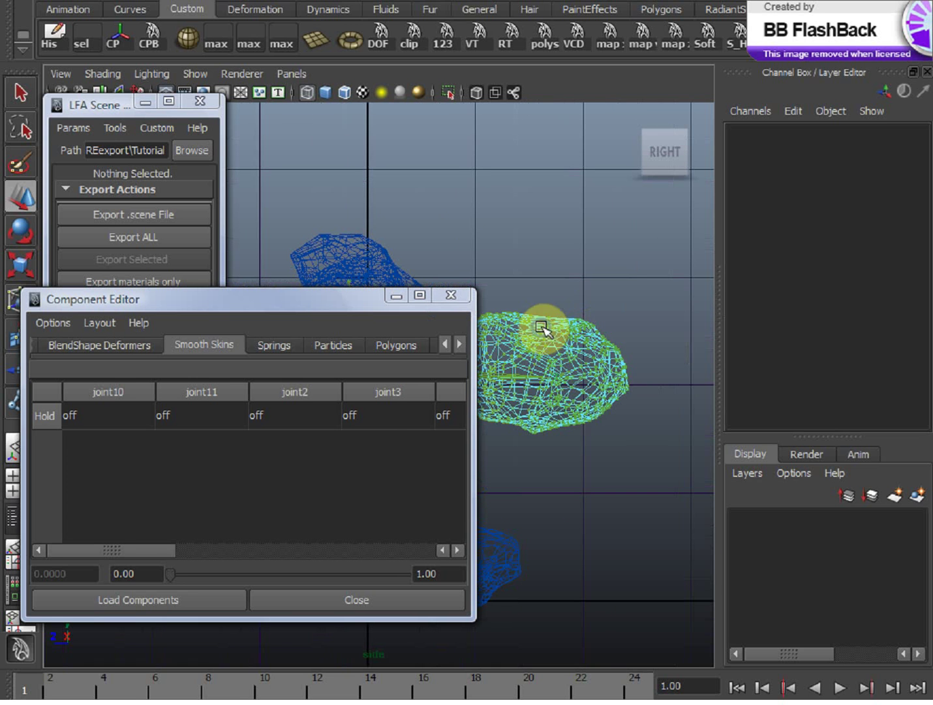
double_click(602, 337)
key("shift+period")
key("shift+period")
key("shift+period")
key("shift+period")
key("shift+period")
key("shift+period")
key("shift+period")
key("shift+period")
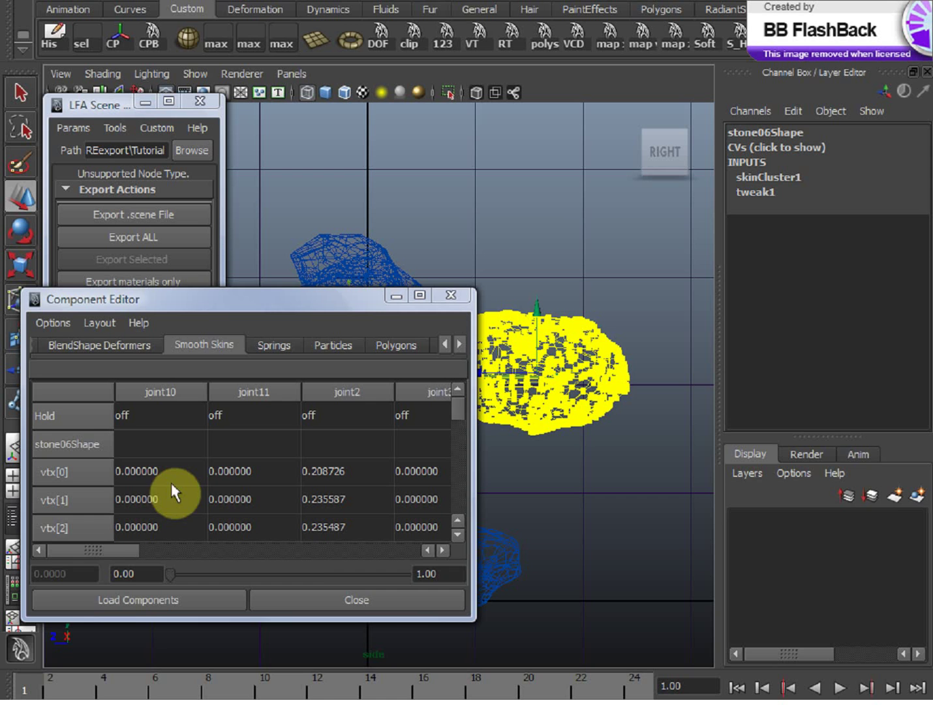
- Enlarge the Component Editor and examine the weights of stone06's vertices across all joints
left_click_drag(472, 619, 918, 704)
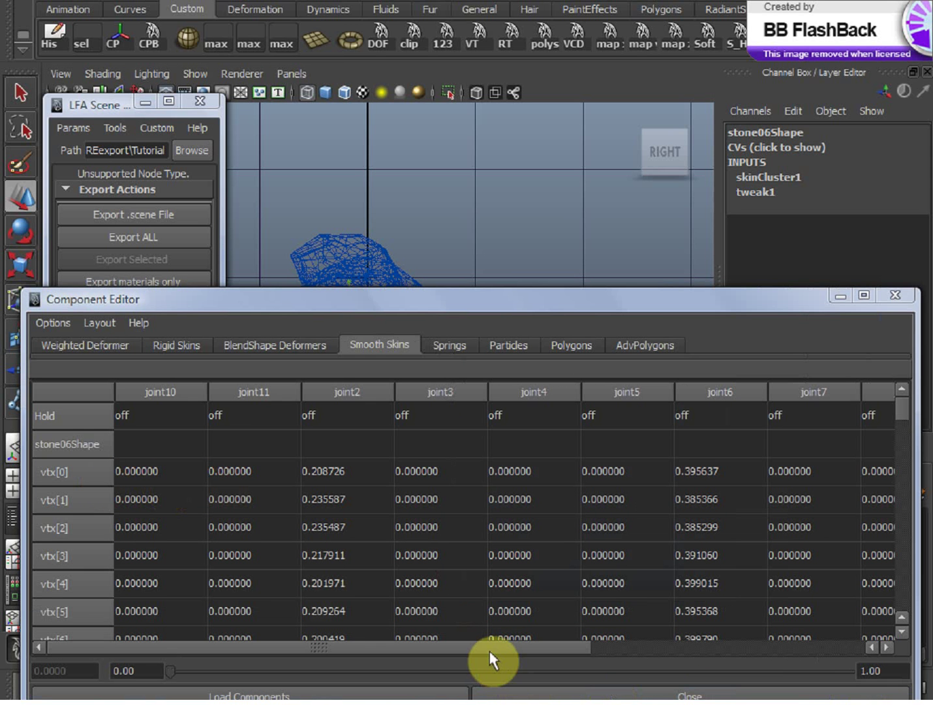
left_click_drag(489, 651, 807, 654)
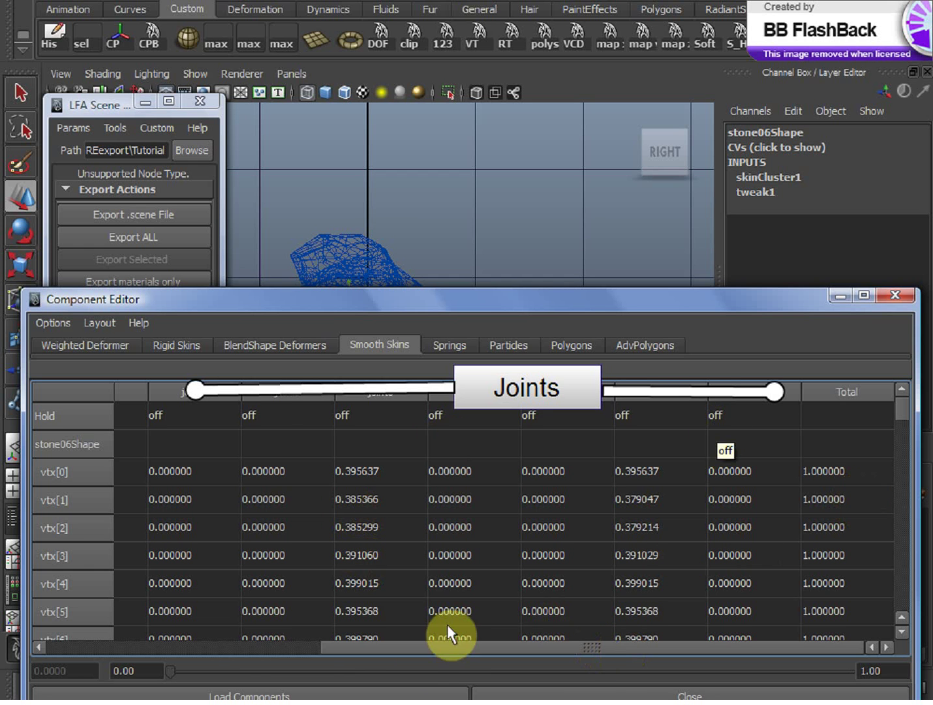
left_click_drag(388, 651, 166, 649)
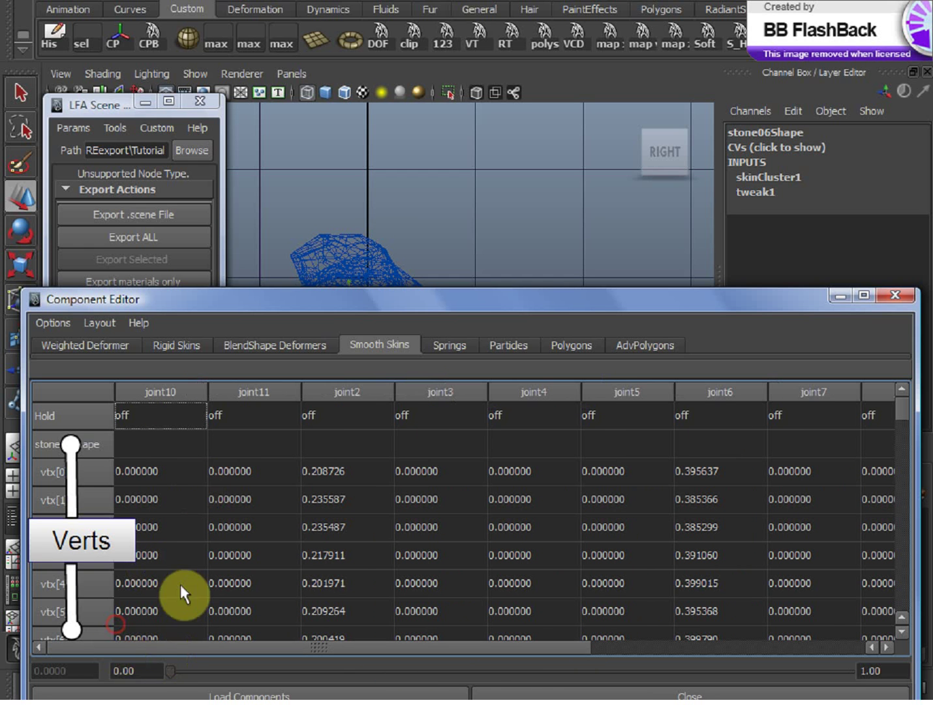
- Select a vertex area at the inner end of the stone06 arm rock and examine the joint weights in the Component Editor
left_click_drag(524, 299, 507, 0)
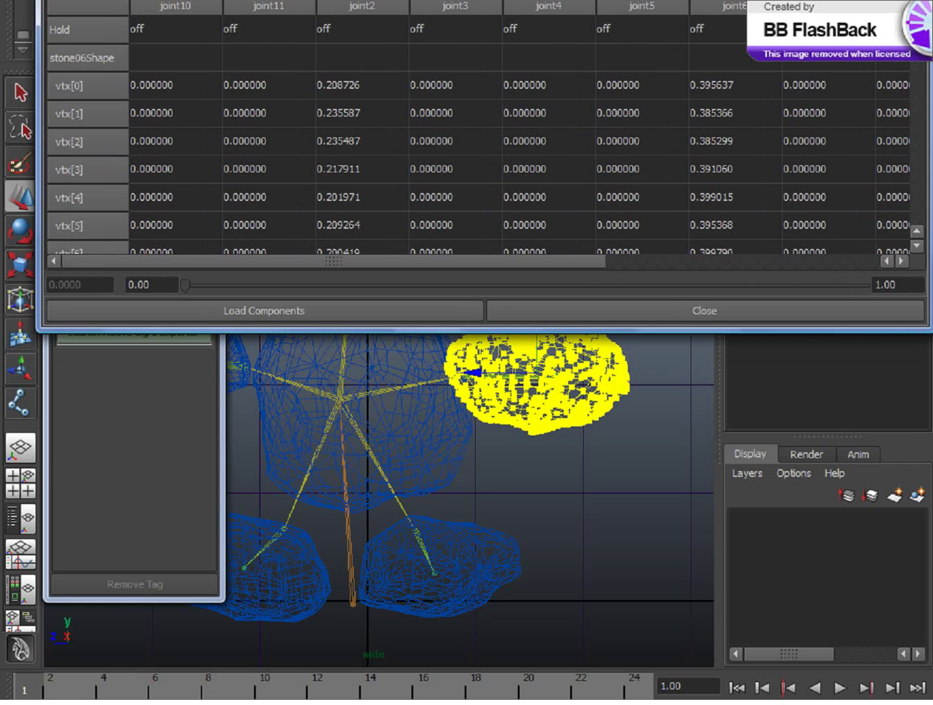
middle_click_drag(483, 471, 470, 529, "alt")
right_click_drag(471, 529, 648, 575, "alt")
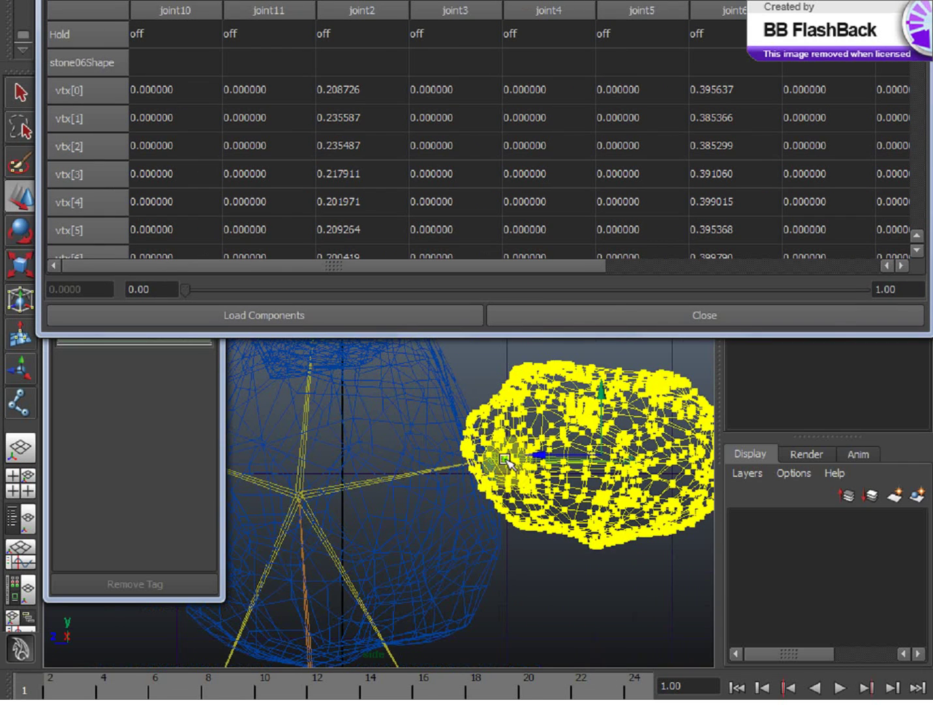
left_click(505, 460)
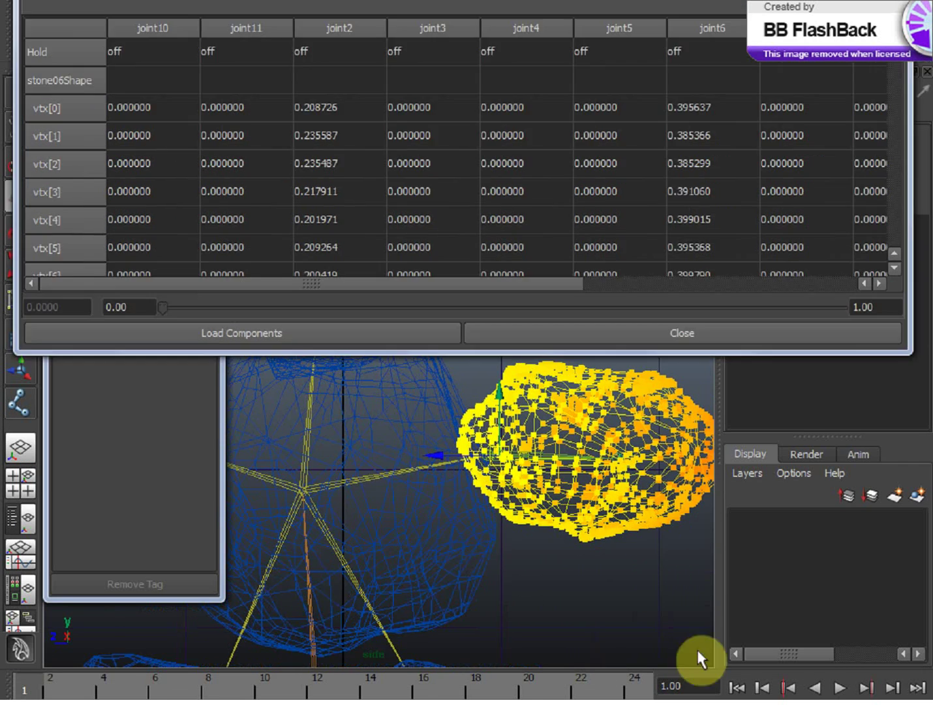
right_click_drag(699, 663, 515, 520, "alt")
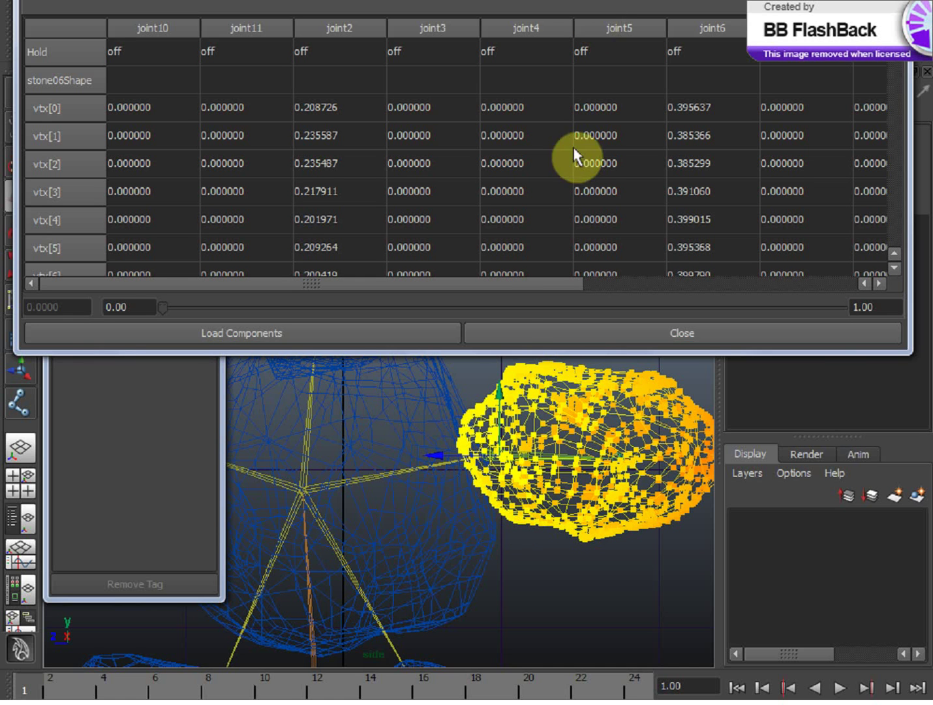
left_click_drag(501, 287, 541, 282)
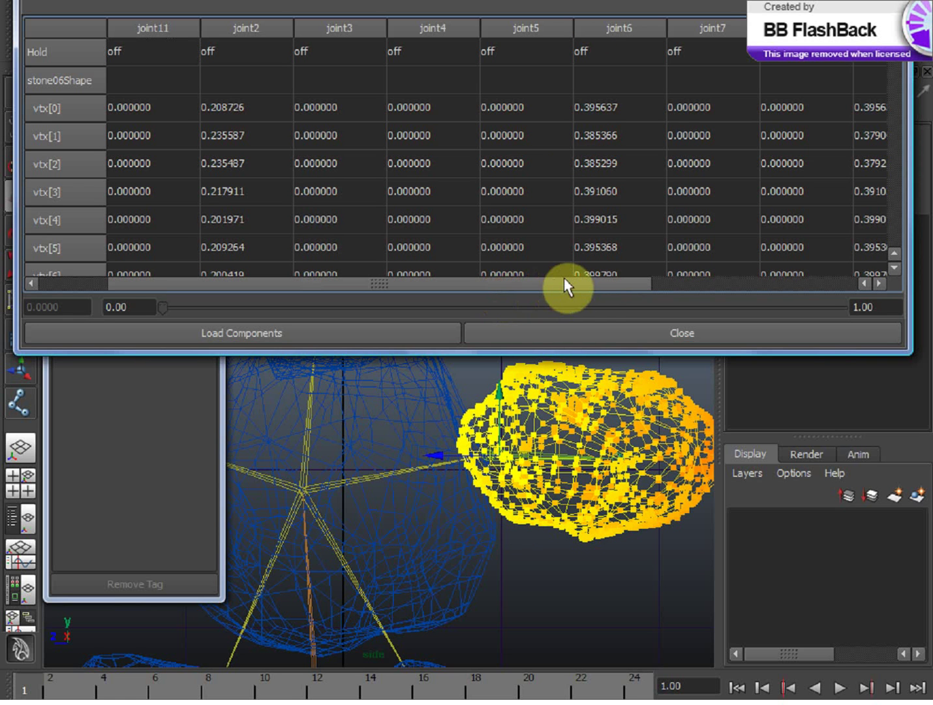
- Set the joint6 weight to 1 for all vertices of the stone06 arm rock
left_click_drag(593, 105, 622, 263)
type("1")
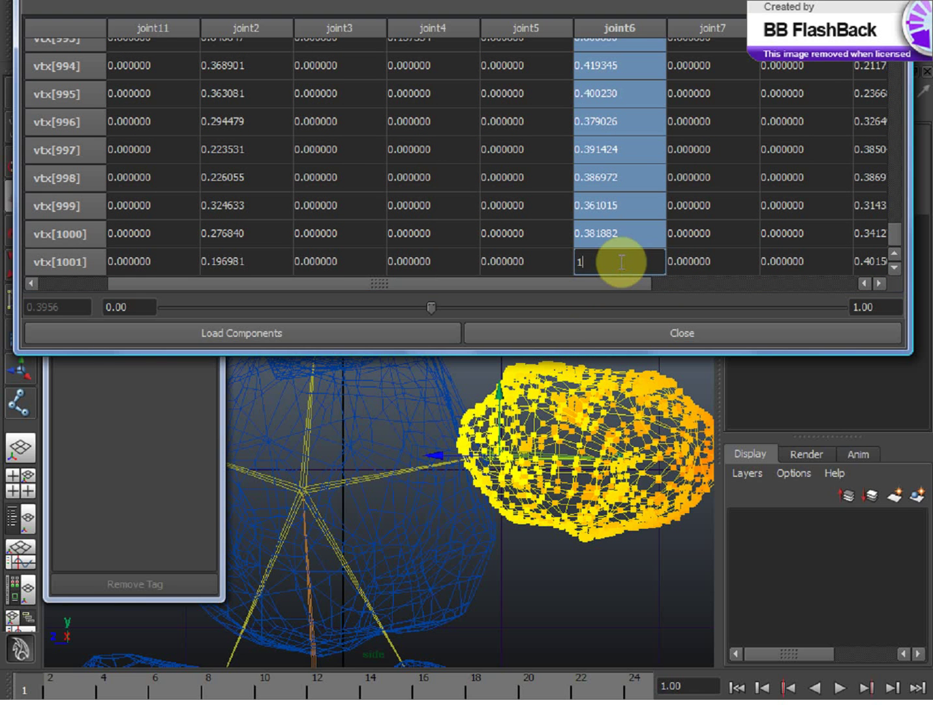
key("Return")
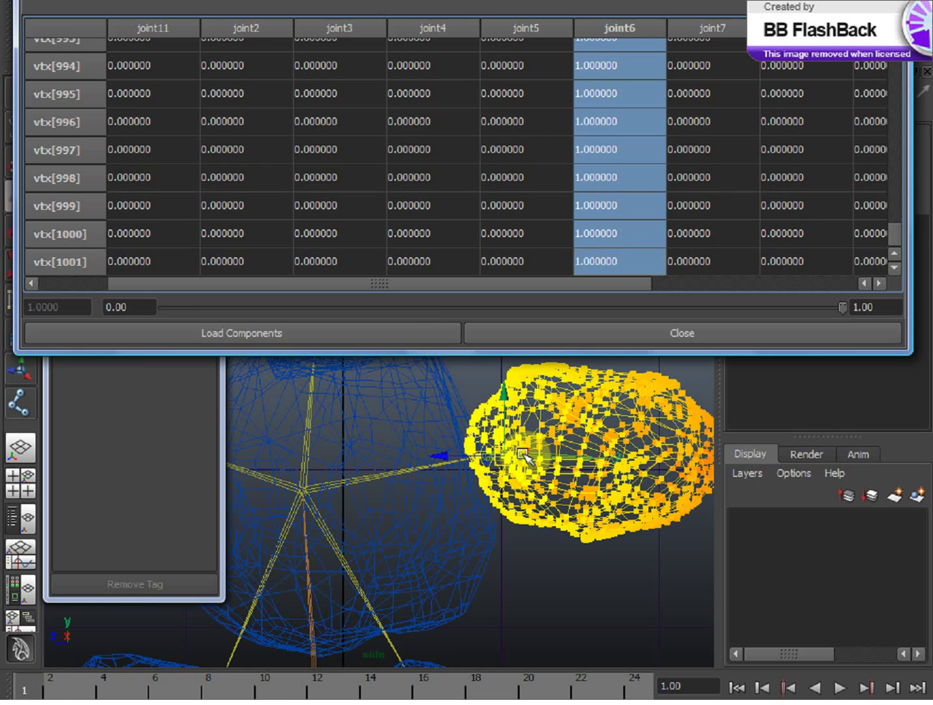
- Test-rotate the joint in the stone06 arm rock and undo the rotation
left_click(548, 451)
key("e")
mouse_move(522, 379)
left_mouse_down()
mouse_move(502, 409)
mouse_move(523, 380)
left_mouse_up()
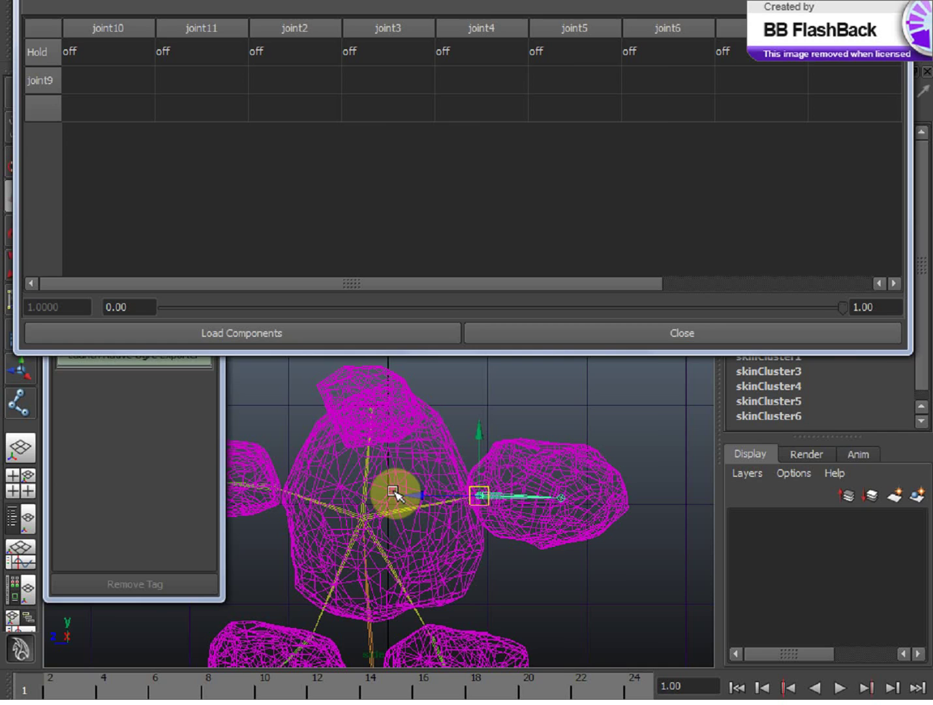
key("ctrl+z")
key("ctrl+z")
key("ctrl+z")
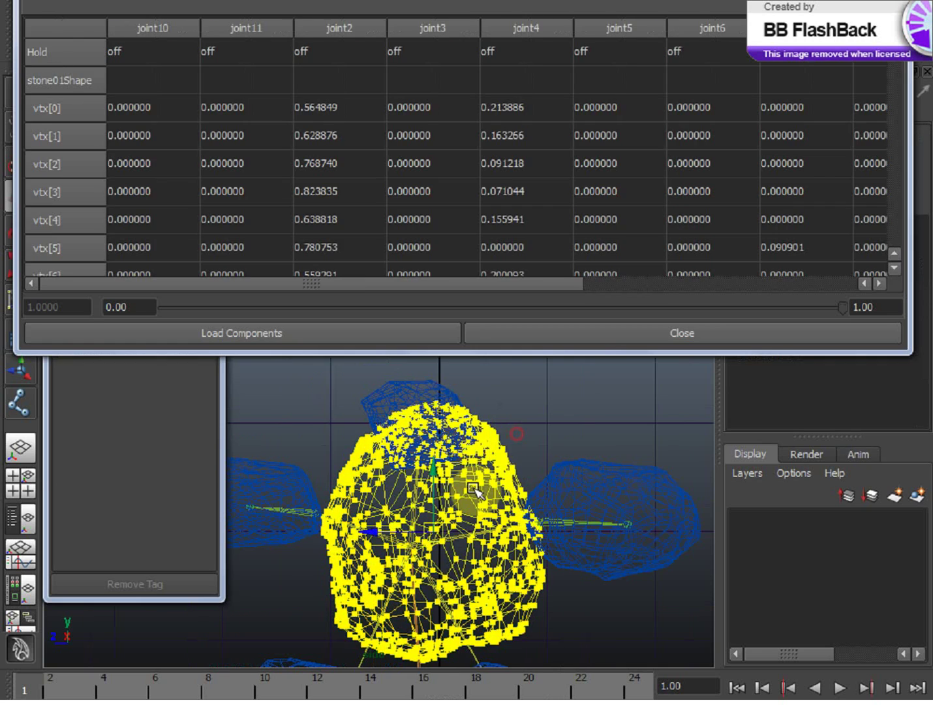
- Weight all vertices of the stone01 body rock fully to joint2 and those of the stone03 head rock fully to joint7
left_click(414, 542)
left_click_drag(900, 67, 707, 66)
left_click_drag(265, 292, 335, 288)
left_click_drag(321, 117, 325, 259)
right_click_drag(395, 385, 350, 382)
right_click_drag(368, 444, 340, 390)
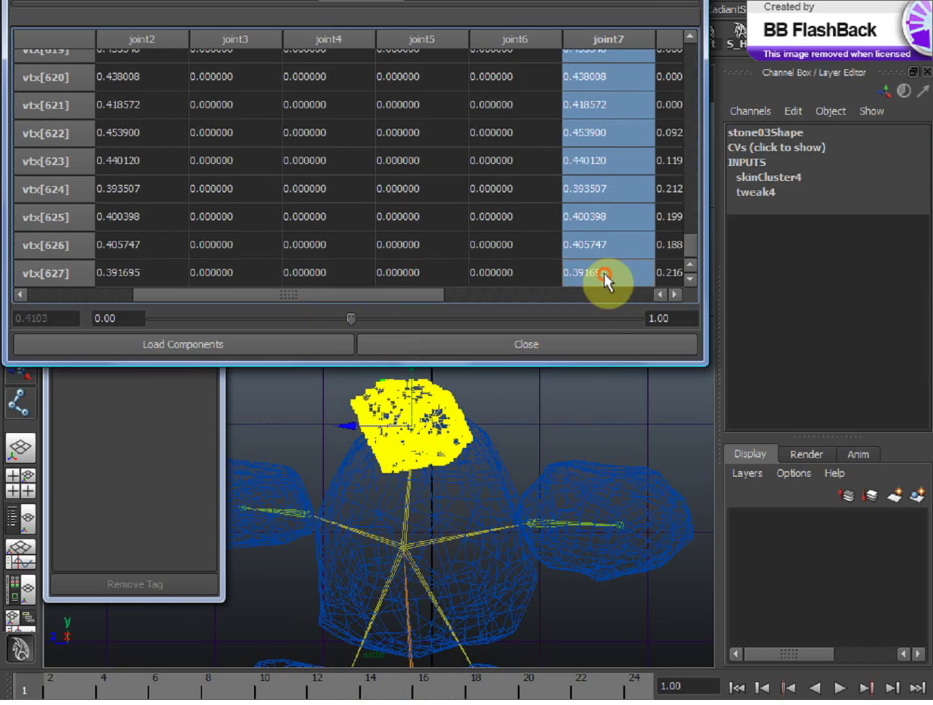
- Select all vertices of the arm rock opposite stone06 and weight them fully to joint5
left_click(325, 471)
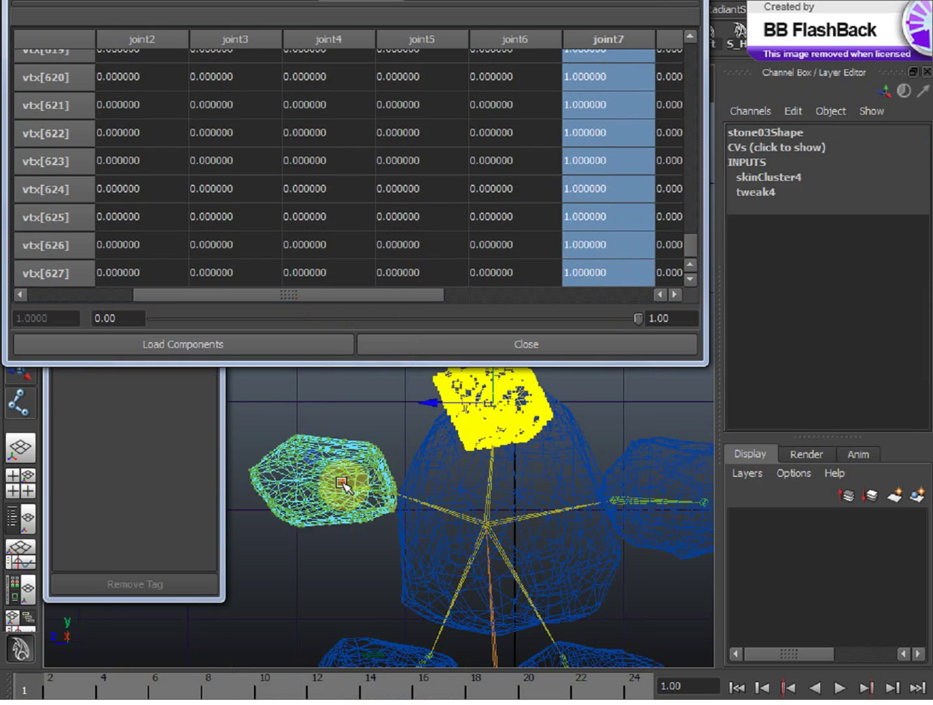
key("ctrl+F9")
left_click_drag(606, 134, 594, 281)
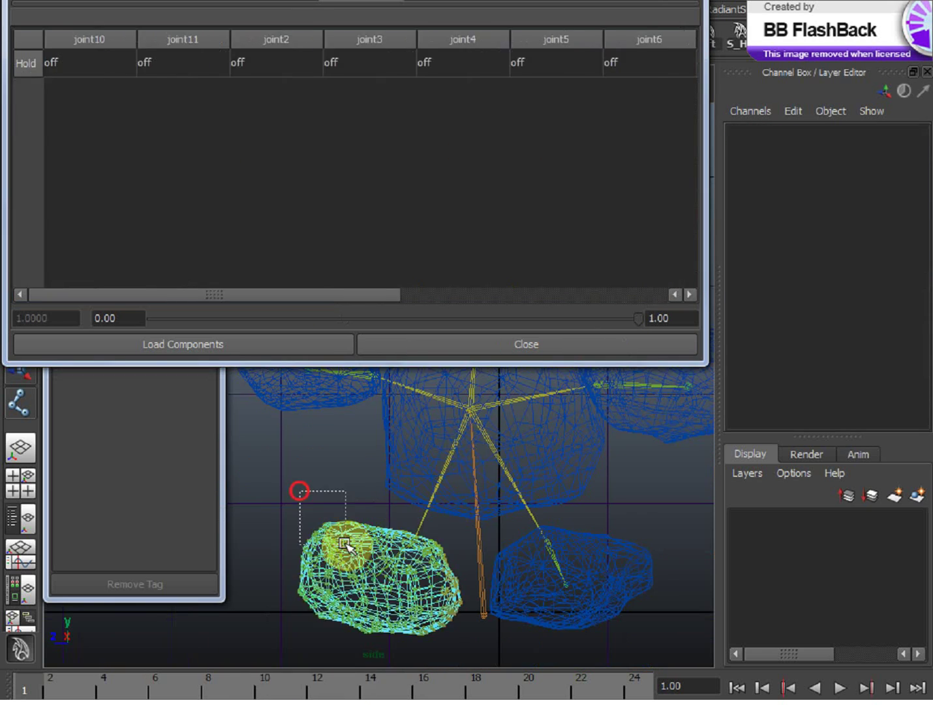
- Weight the stone15 foot's vertices fully to joint3 and the stone12 foot's vertices fully to joint4, closing the Component Editor
right_click_drag(313, 559, 307, 519)
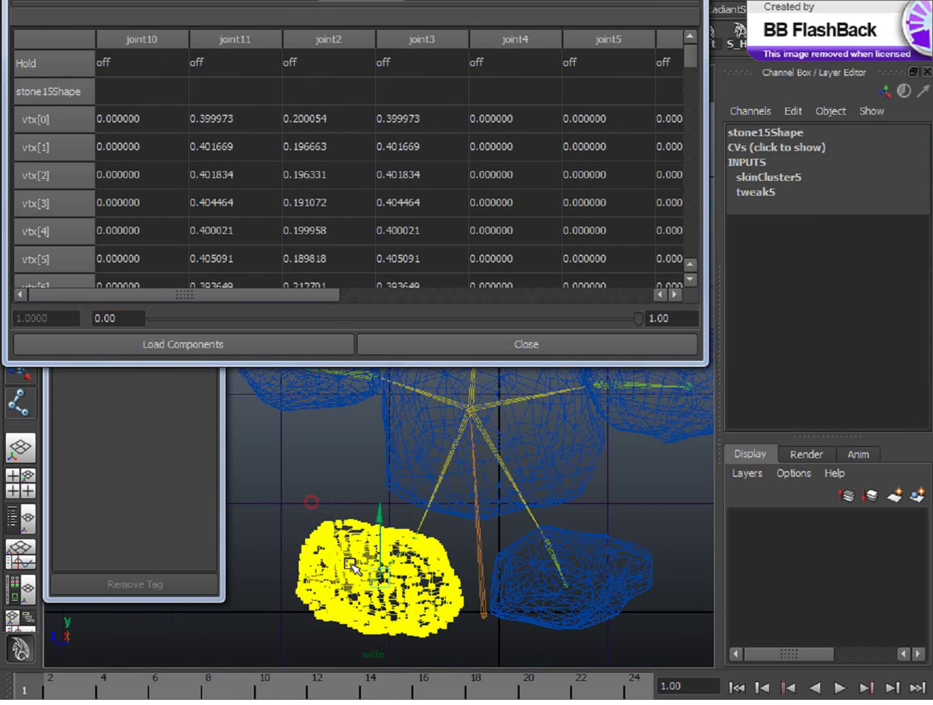
left_click_drag(422, 91, 427, 287)
left_click(617, 554)
right_click_drag(617, 555, 566, 560)
key("ctrl+F9")
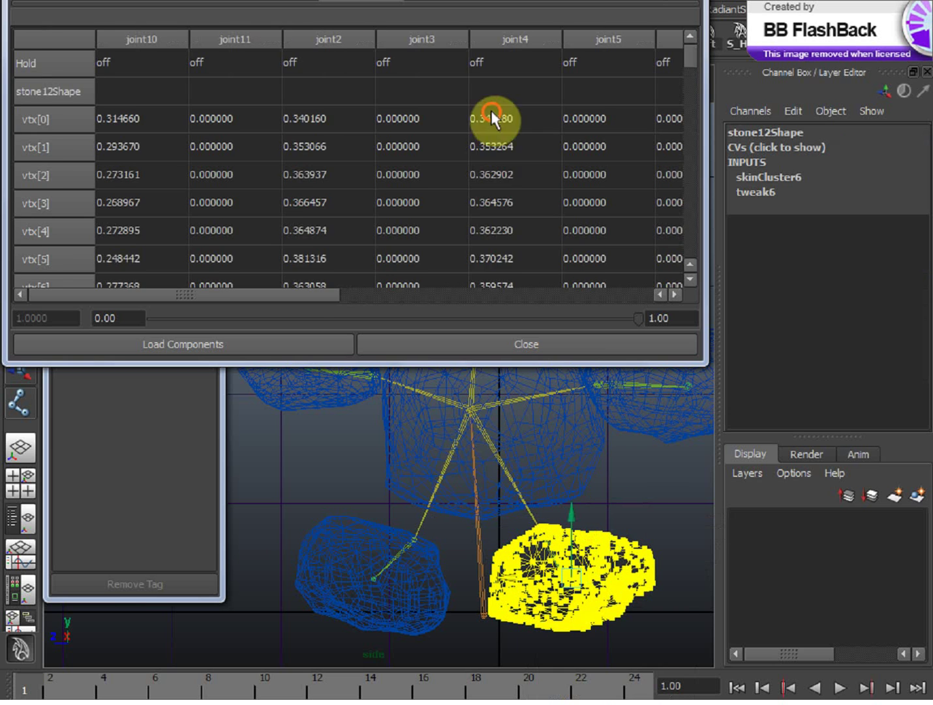
left_click_drag(489, 118, 504, 272)
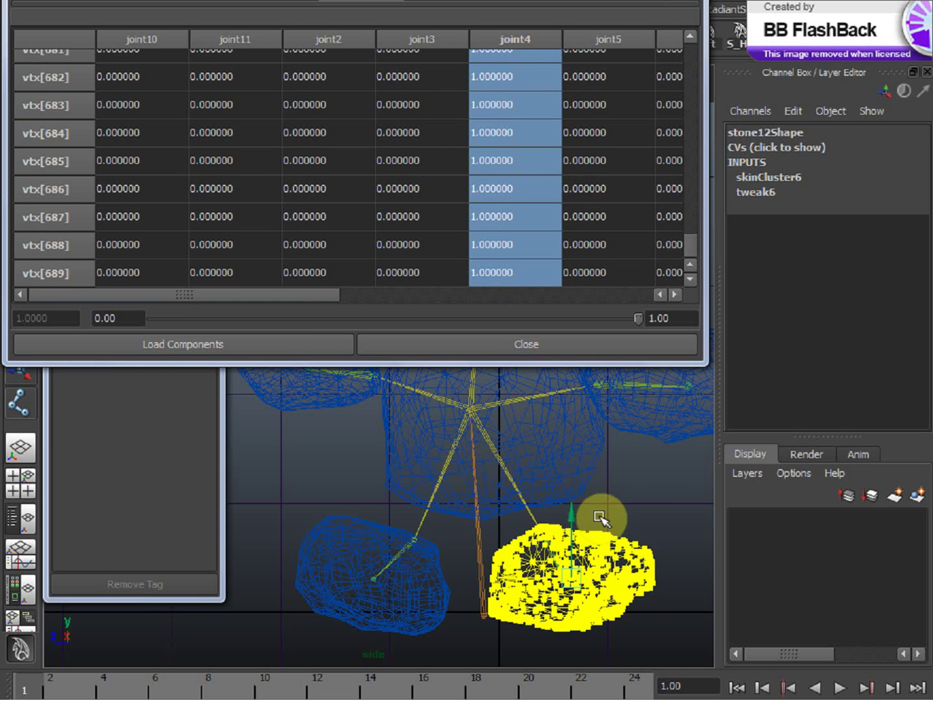
left_click(522, 343)
- Display the character shaded with textures, test the stone06 arm by rotating joint6, and undo the rotation
right_click_drag(520, 323, 471, 316, "alt")
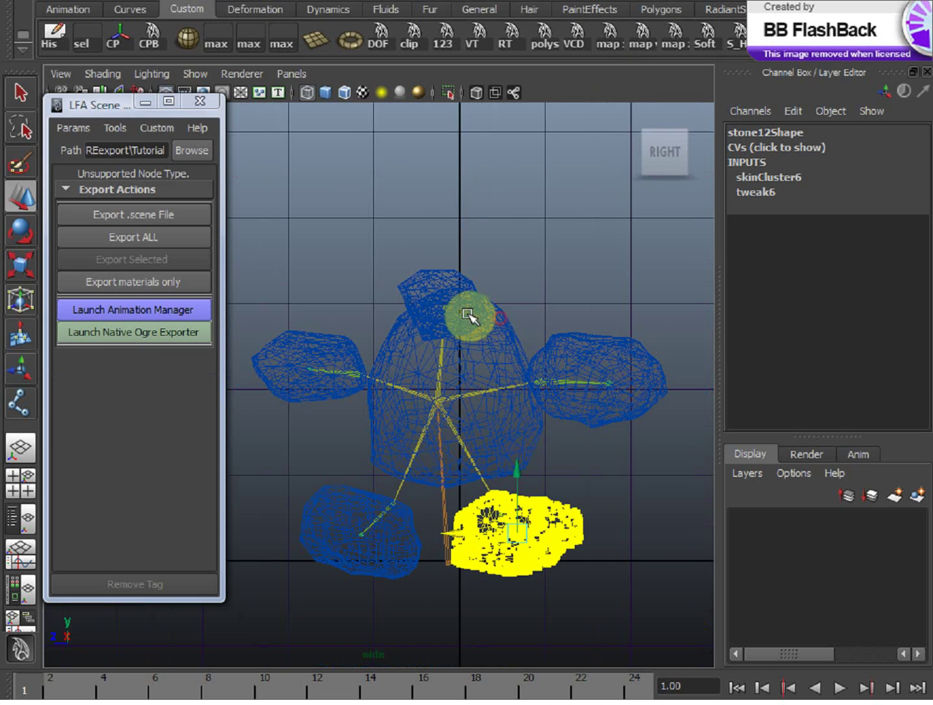
key("6")
mouse_move(392, 484)
left_mouse_down()
mouse_move(424, 444)
mouse_move(378, 486)
mouse_move(423, 454)
left_mouse_up()
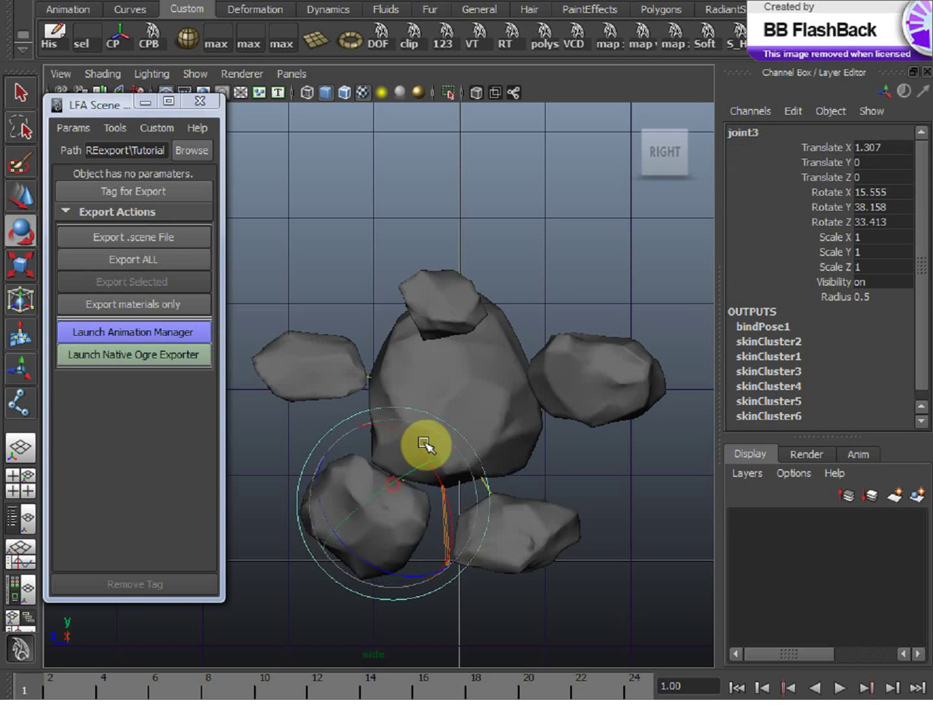
left_click(552, 377)
left_click_drag(586, 403, 583, 399)
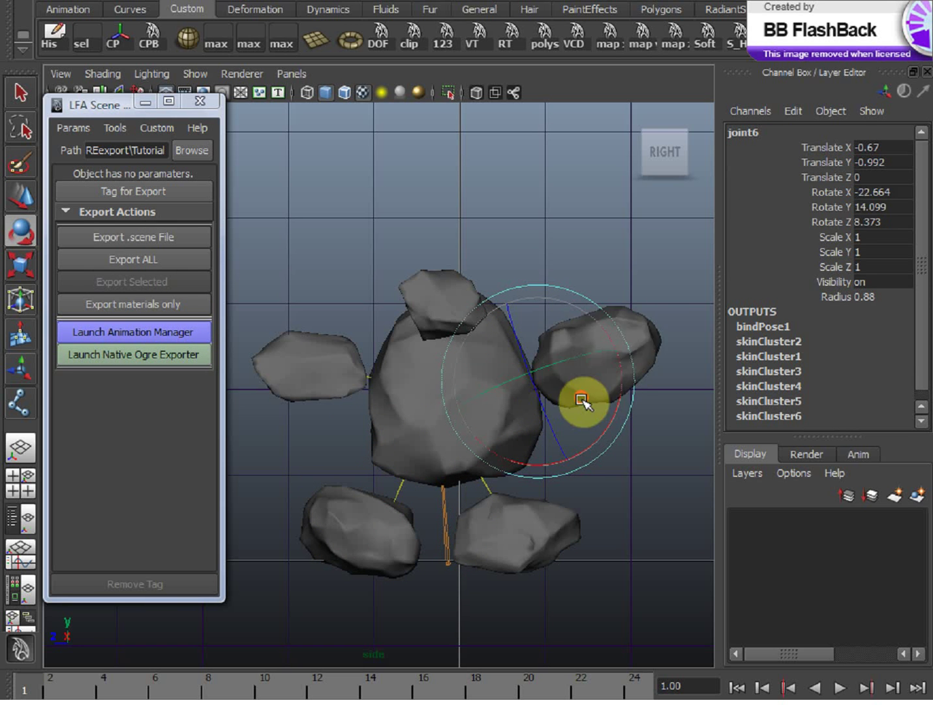
key("ctrl+z")
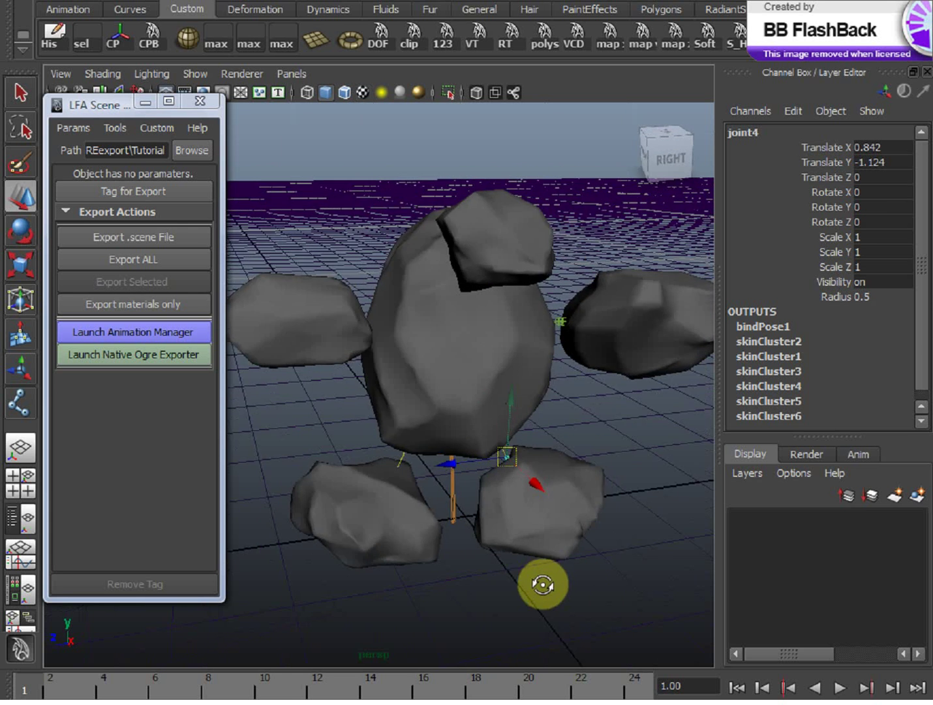
- Keyframe the skeleton's joints across frames 1 to 48 in the perspective view and play back the animation
left_click_drag(541, 586, 673, 635, "alt")
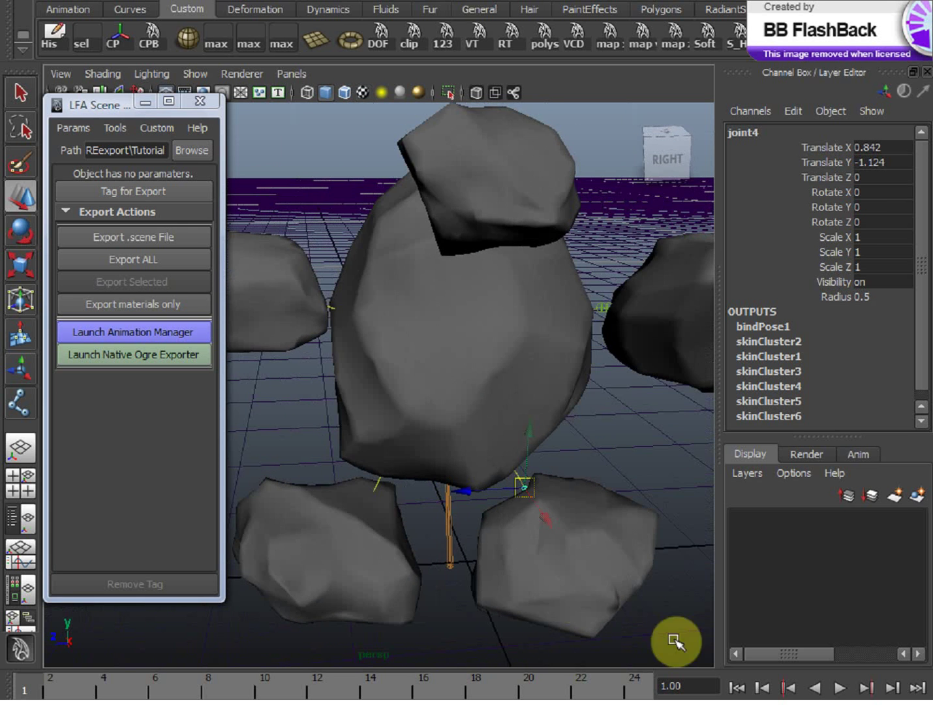
key("e")
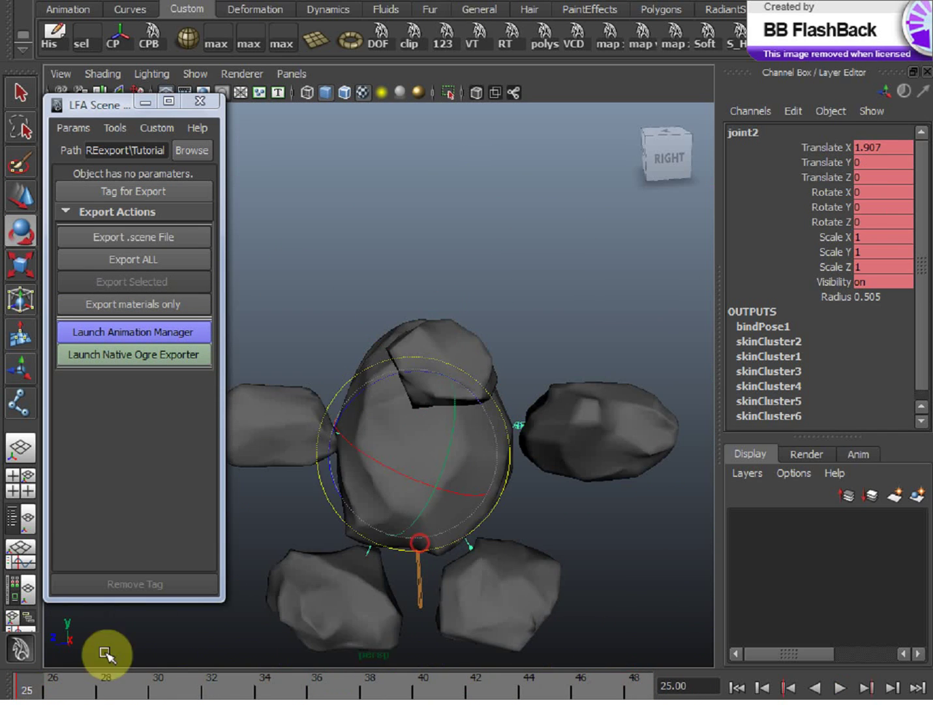
left_click_drag(333, 408, 343, 397)
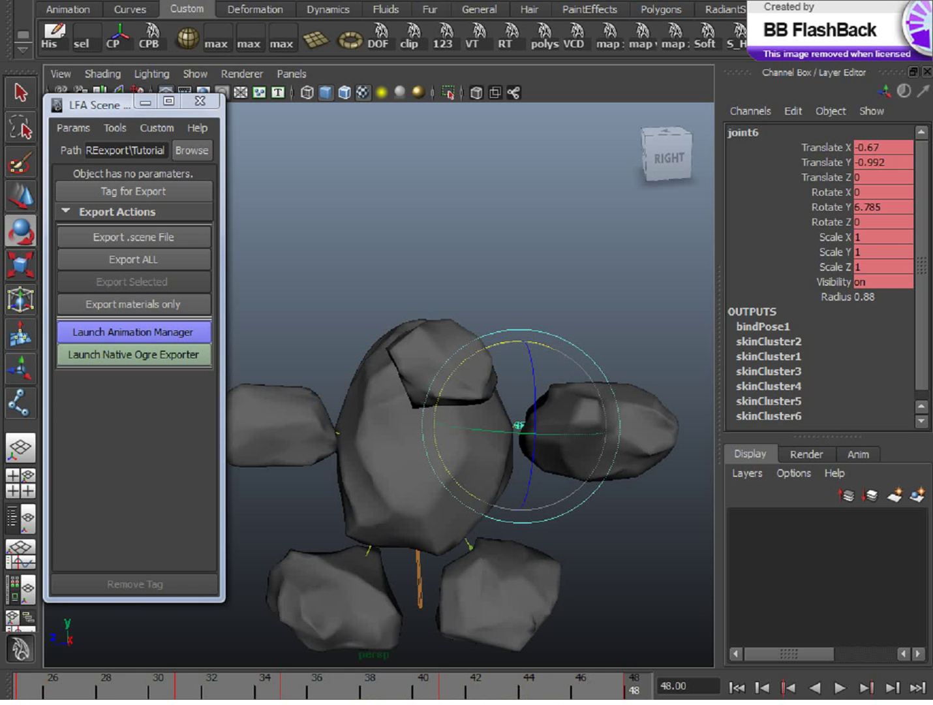
key("alt+v")
left_click(152, 688)
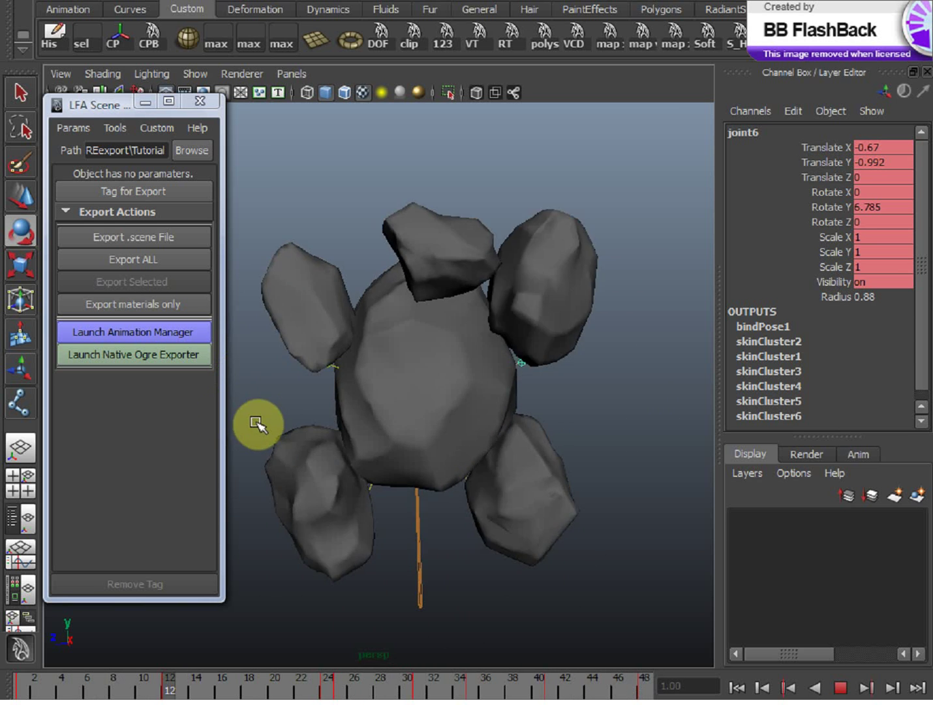
- Launch the Animation Manager, stop the playback, and add two skeletal animation clips
left_click(186, 333)
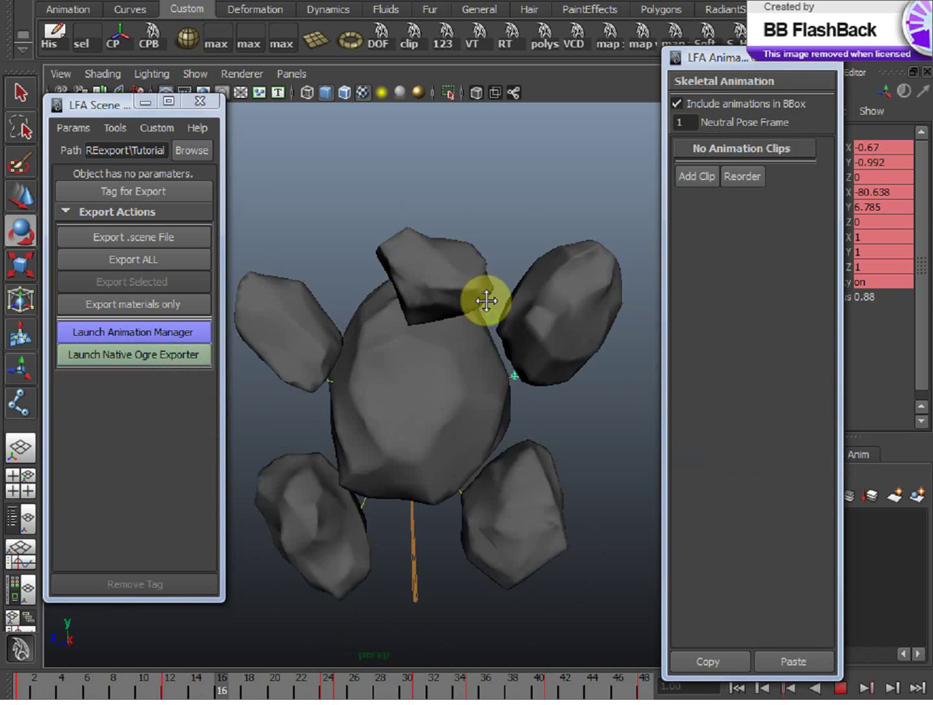
key("Escape")
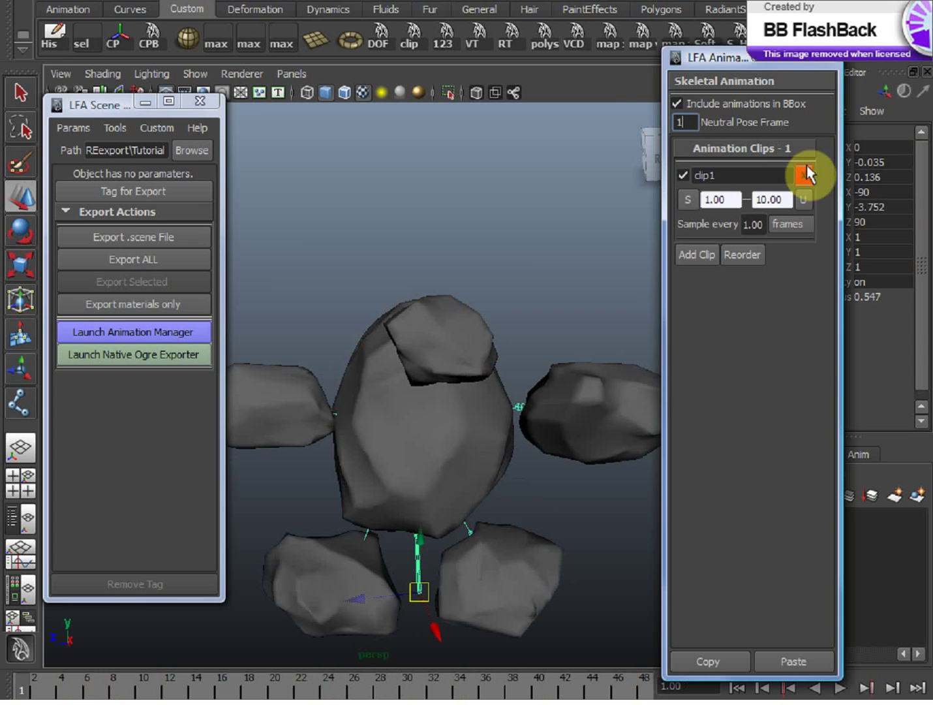
left_click(807, 175)
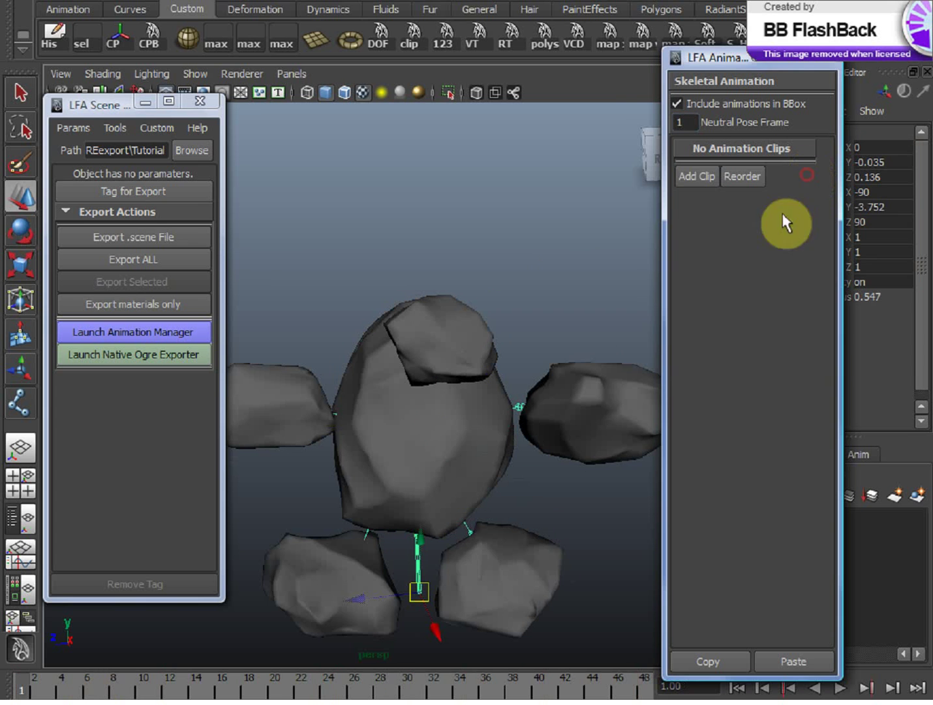
left_click(702, 176)
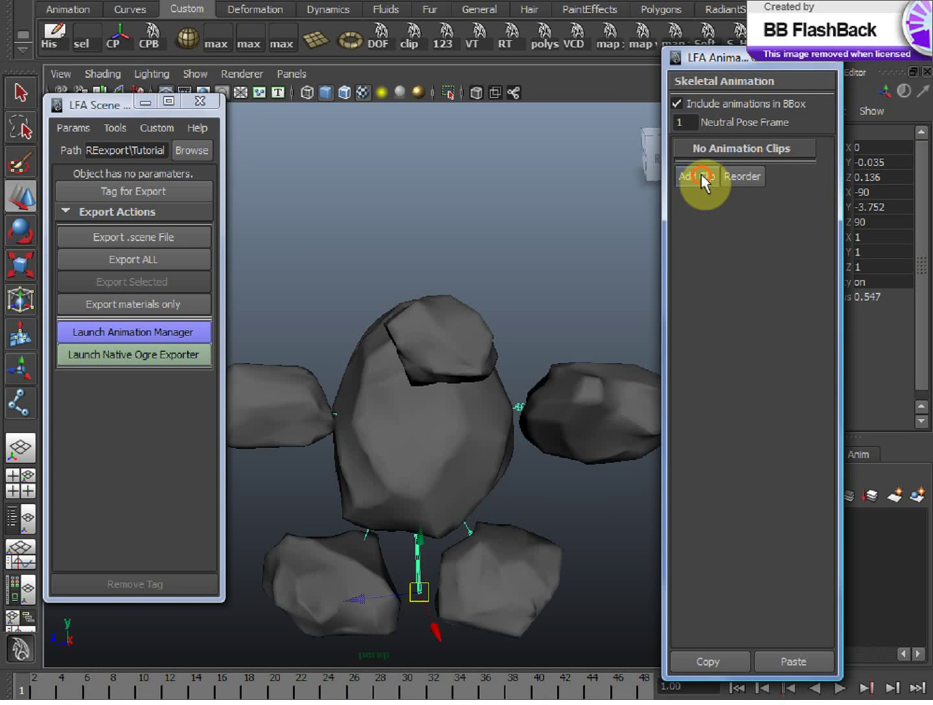
left_click(696, 255)
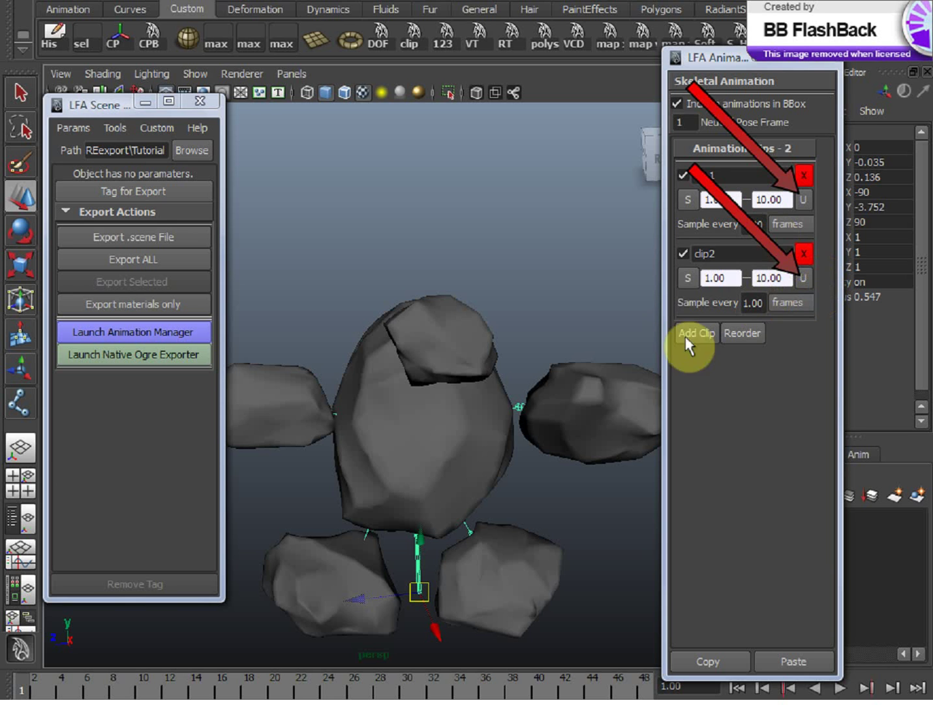
- Name the clips JumpJack and wave, and set their frame ranges to 1–24 and 25–48
left_click(762, 176)
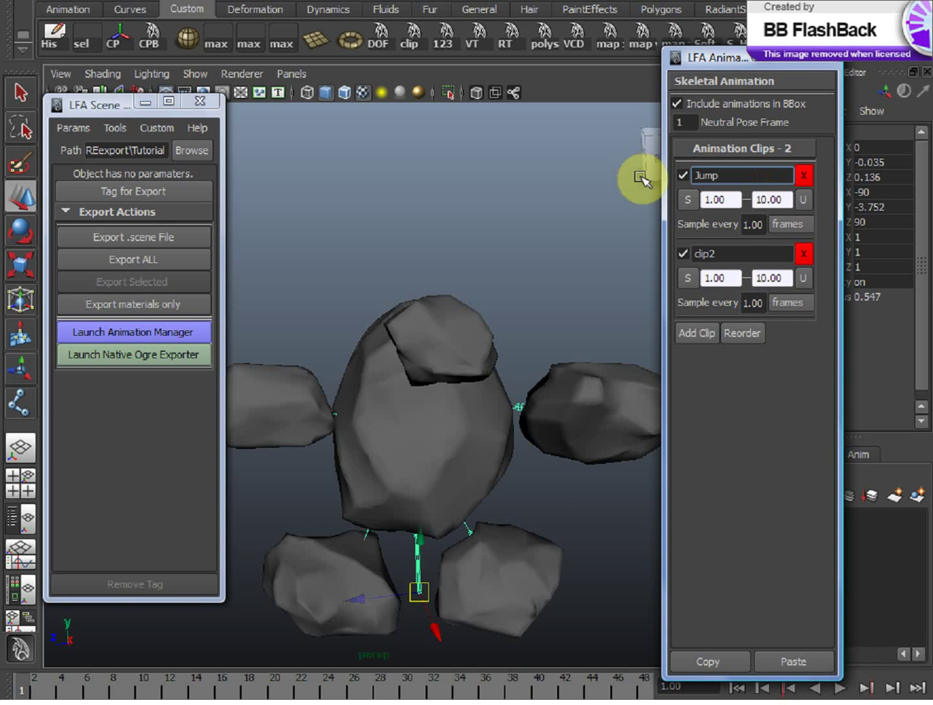
type("JumpJack")
left_click(696, 254)
type("wave")
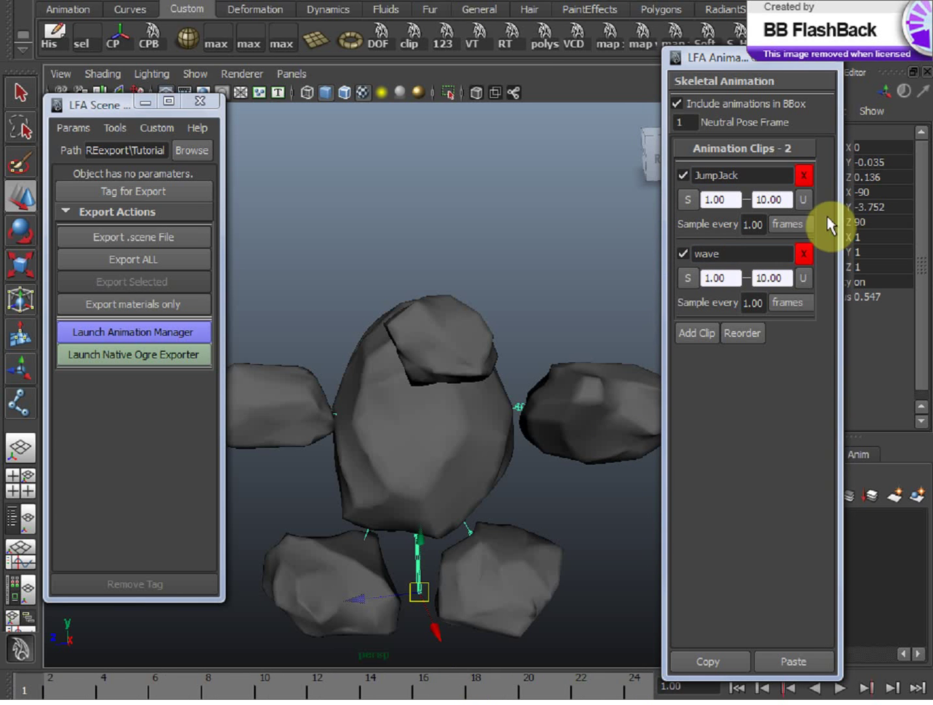
left_click(804, 199)
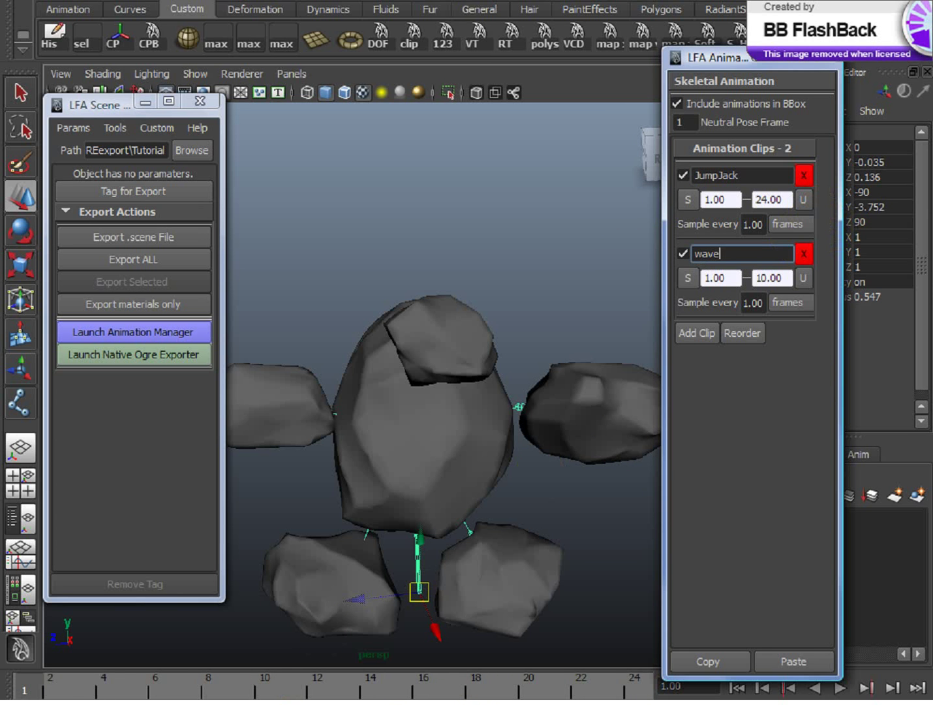
left_click(803, 277)
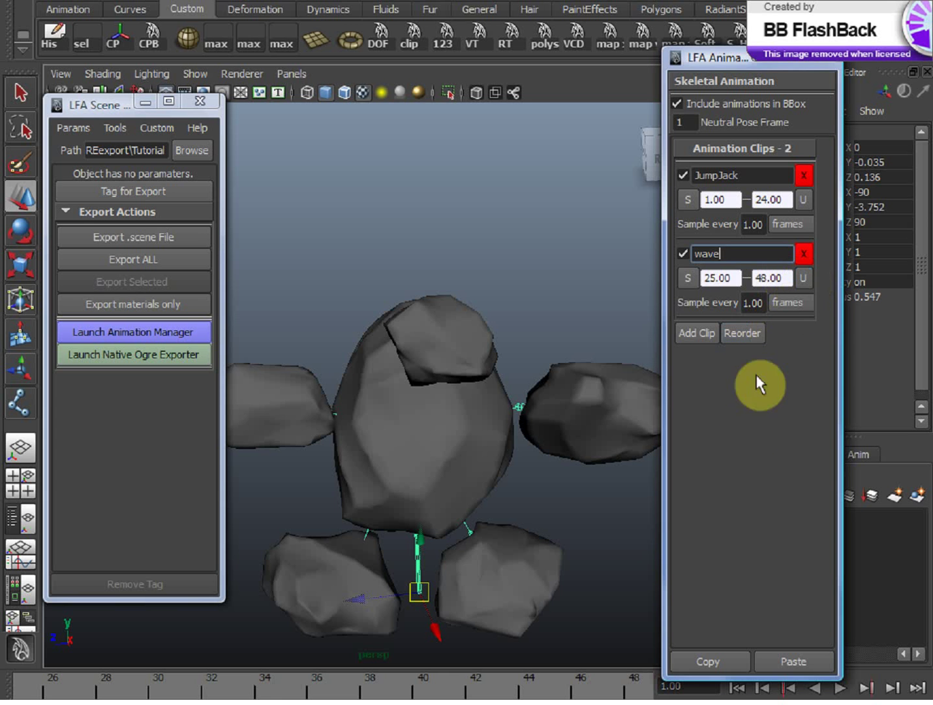
- Tag the rockGuy root joint for export and export the selected character
left_click(162, 193)
left_click(133, 467)
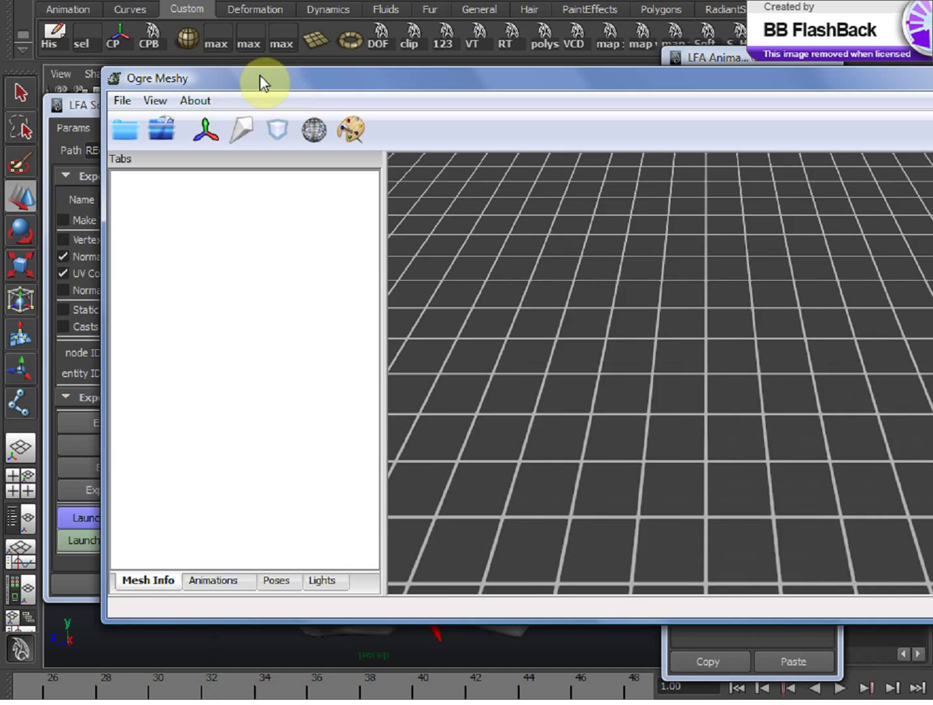
- Switch to Ogre Meshy and open rockGuy.mesh from the Tutorial folder to view the exported character
left_click_drag(260, 81, 225, 63)
left_click(60, 109)
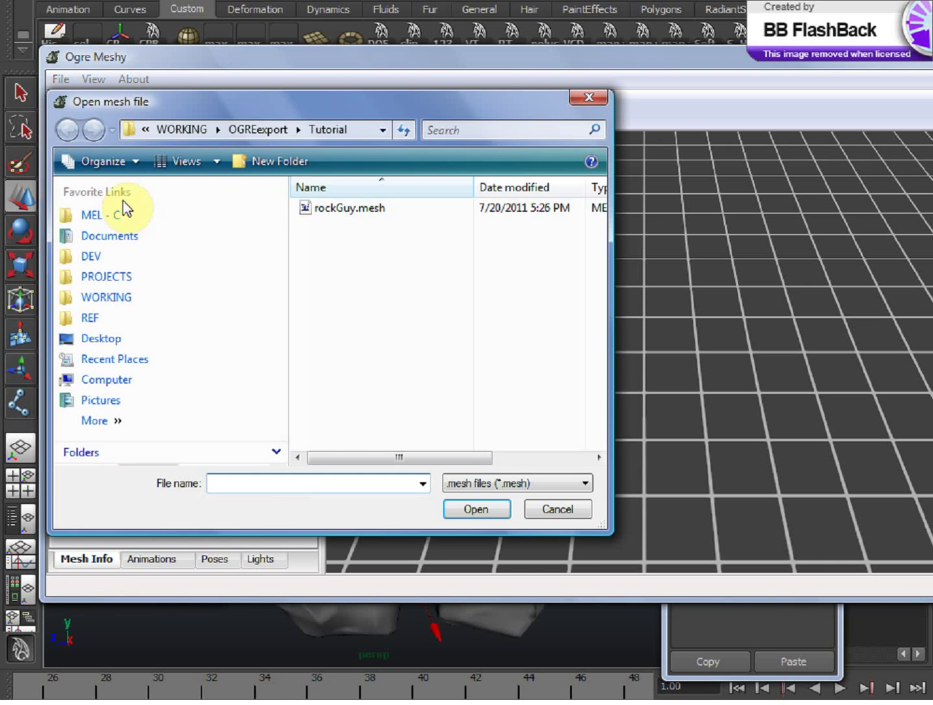
left_click(313, 210)
left_click(475, 509)
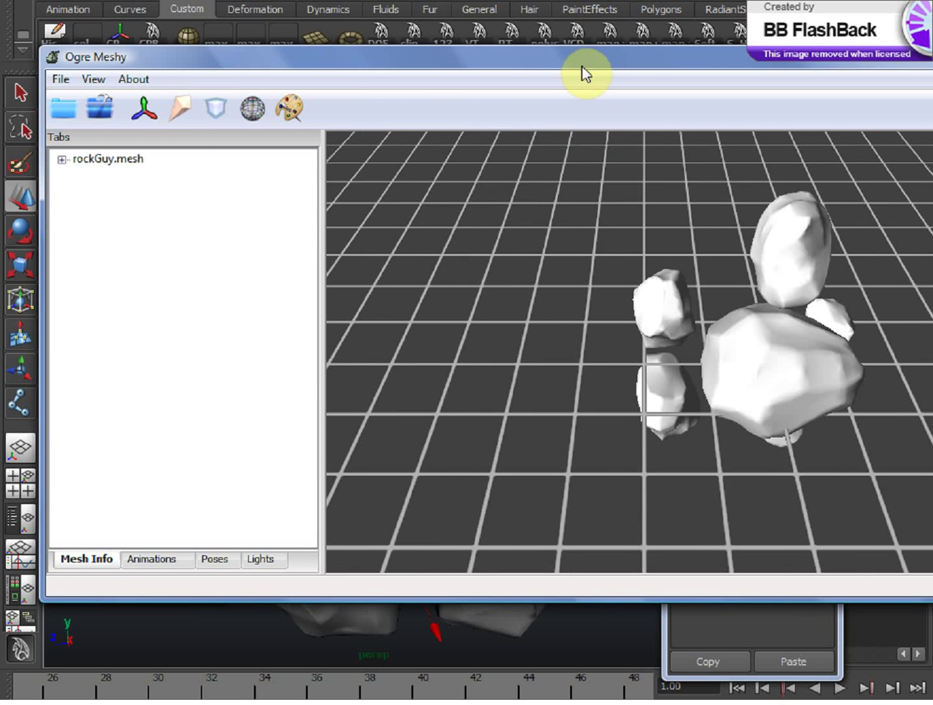
left_click_drag(581, 65, 540, 54)
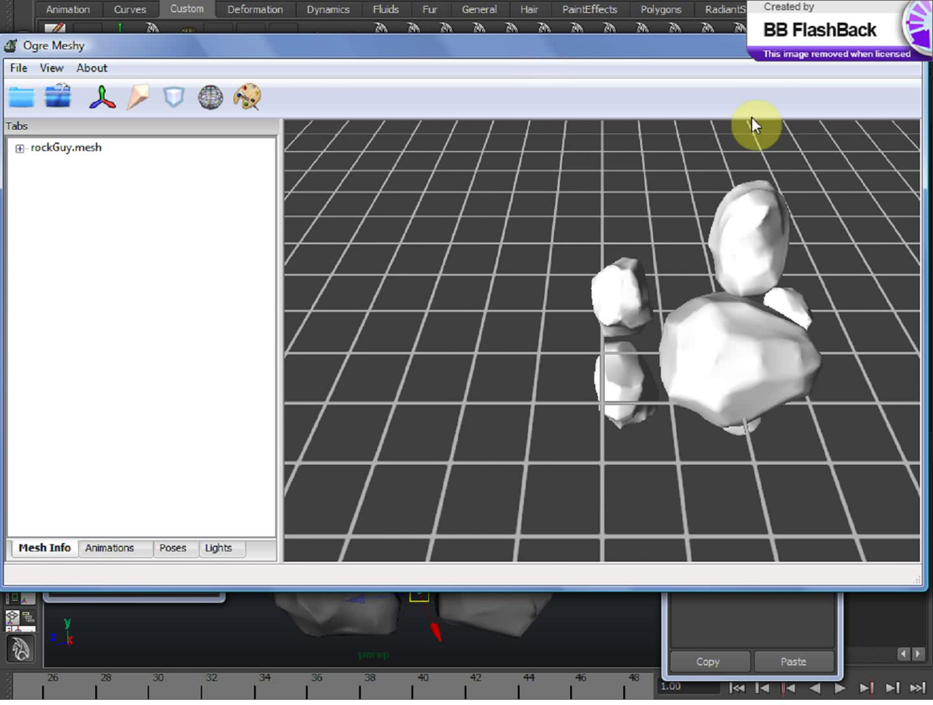
left_click_drag(753, 125, 473, 208)
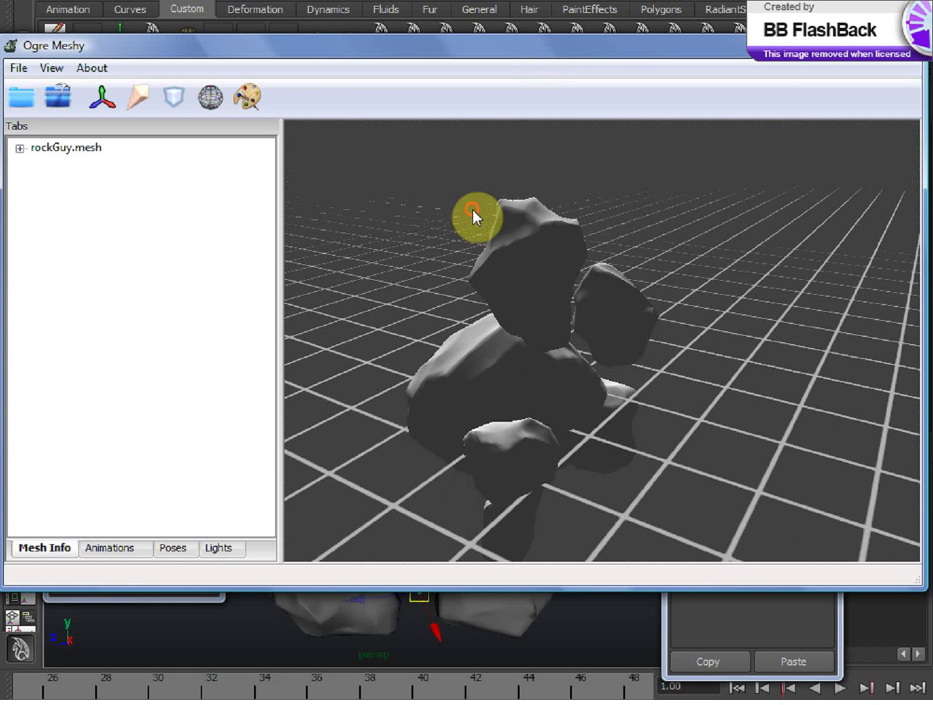
- Play the JumpJack animation of the exported mesh and view it from a low angle
left_click(109, 548)
left_click(96, 150)
left_click(102, 182)
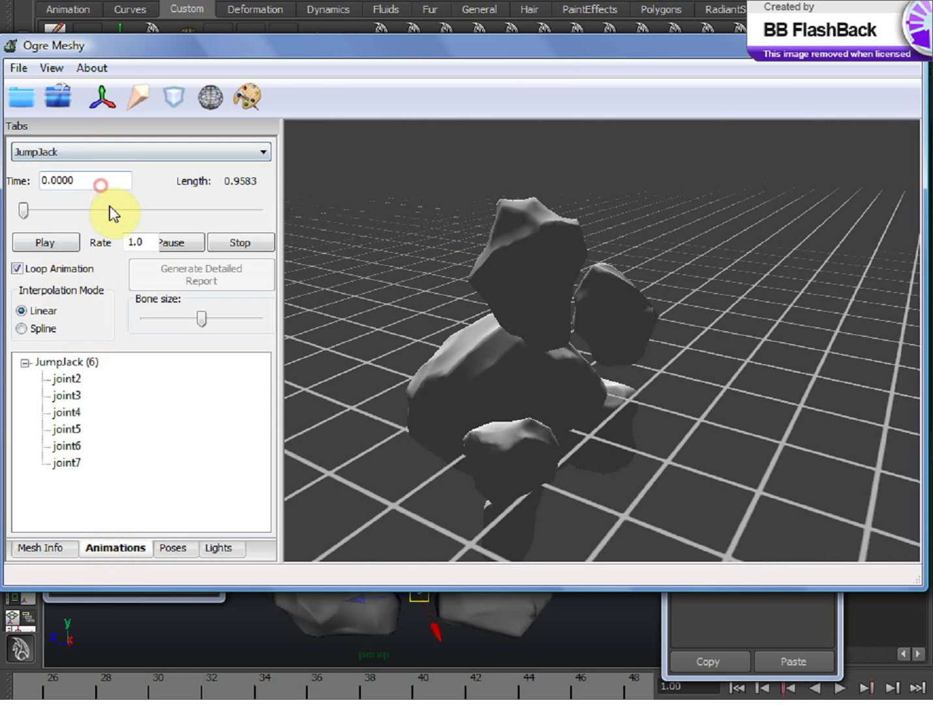
left_click(46, 242)
left_click_drag(604, 462, 540, 430)
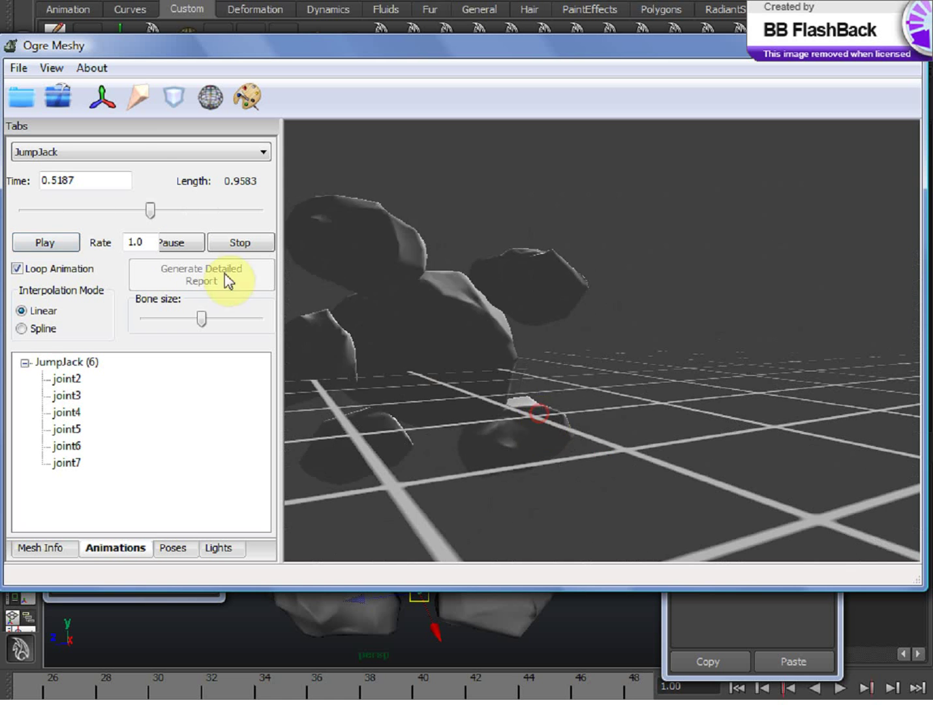
- Play and stop the wave animation of the exported mesh, and close Ogre Meshy
left_click(138, 151)
left_click(132, 194)
left_click(46, 242)
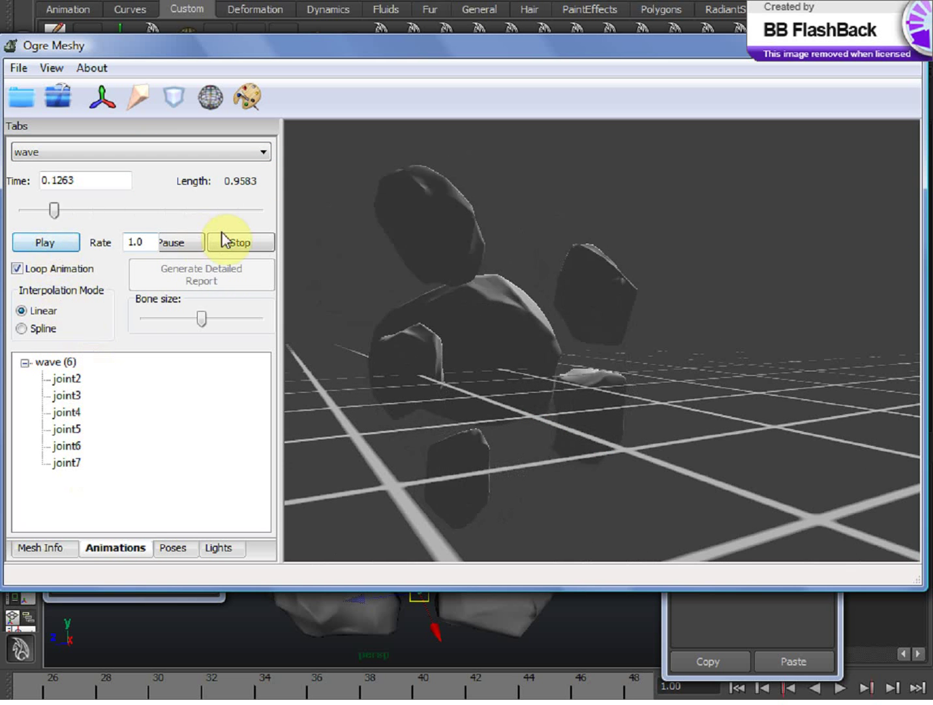
left_click(240, 243)
left_click_drag(510, 334, 740, 452)
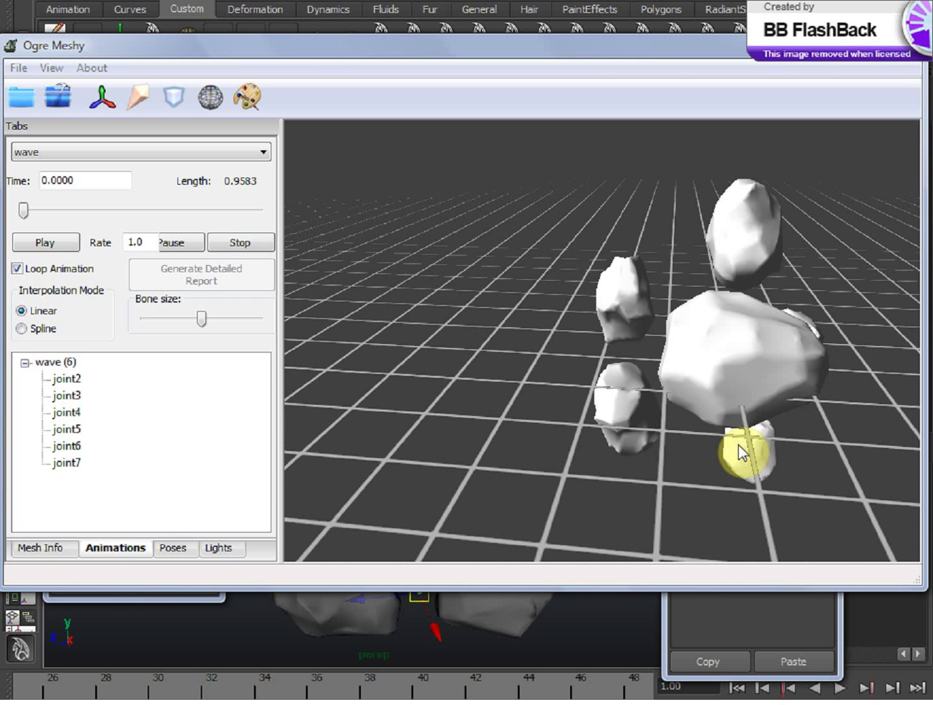
left_click(898, 60)
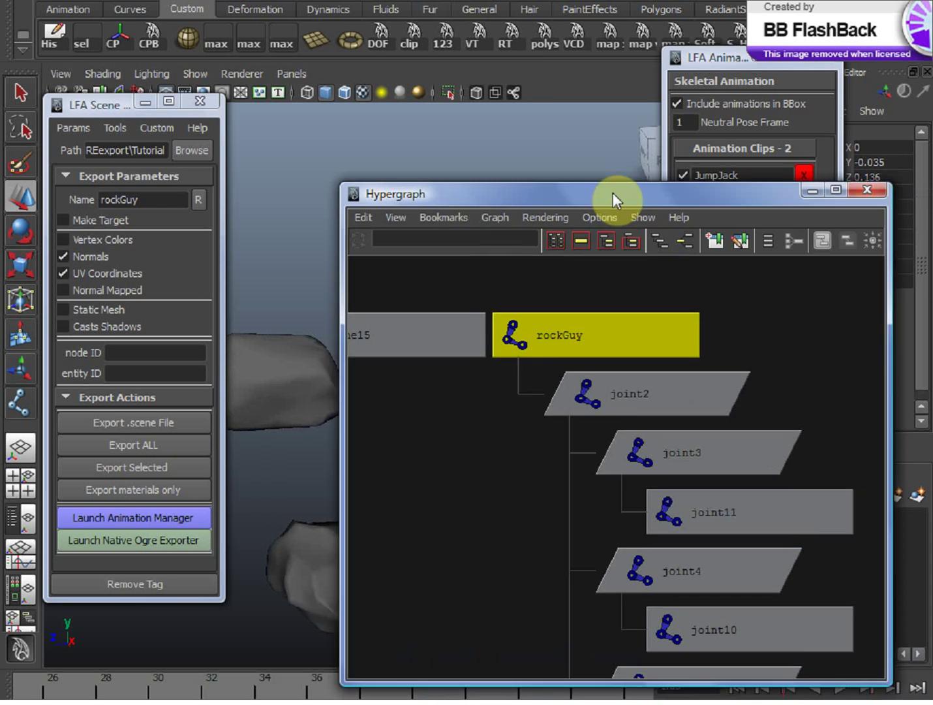
- Examine the rockGuy joint hierarchy in the Hypergraph, and clear the view by moving it aside and closing the Animation Manager
left_click_drag(613, 192, 537, 177)
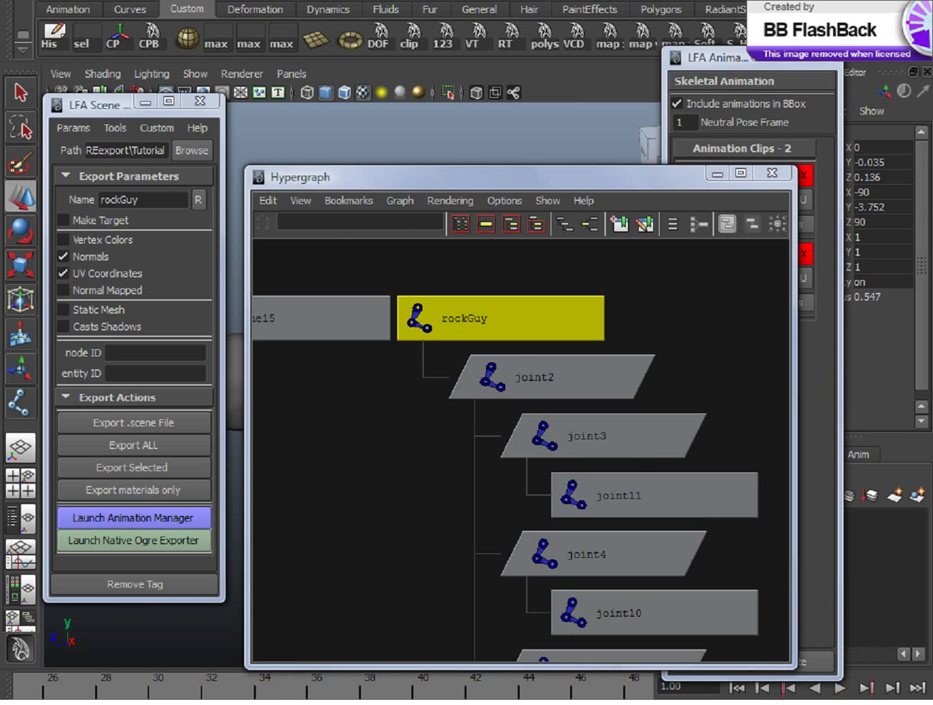
middle_click_drag(513, 373, 688, 331)
left_click_drag(600, 183, 572, 649)
left_click_drag(572, 646, 571, 647)
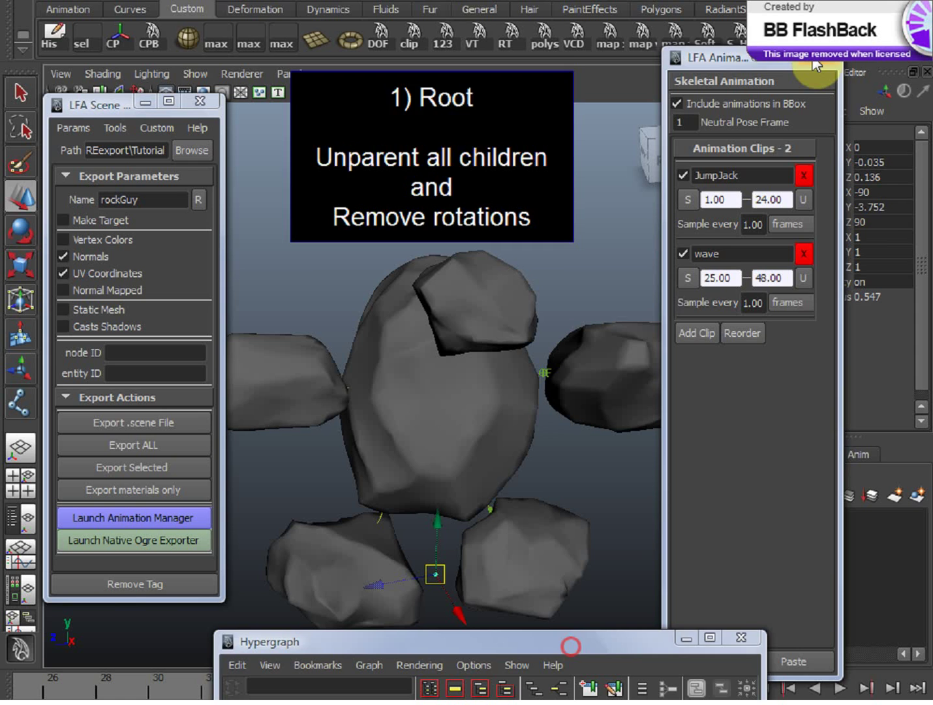
left_click(812, 56)
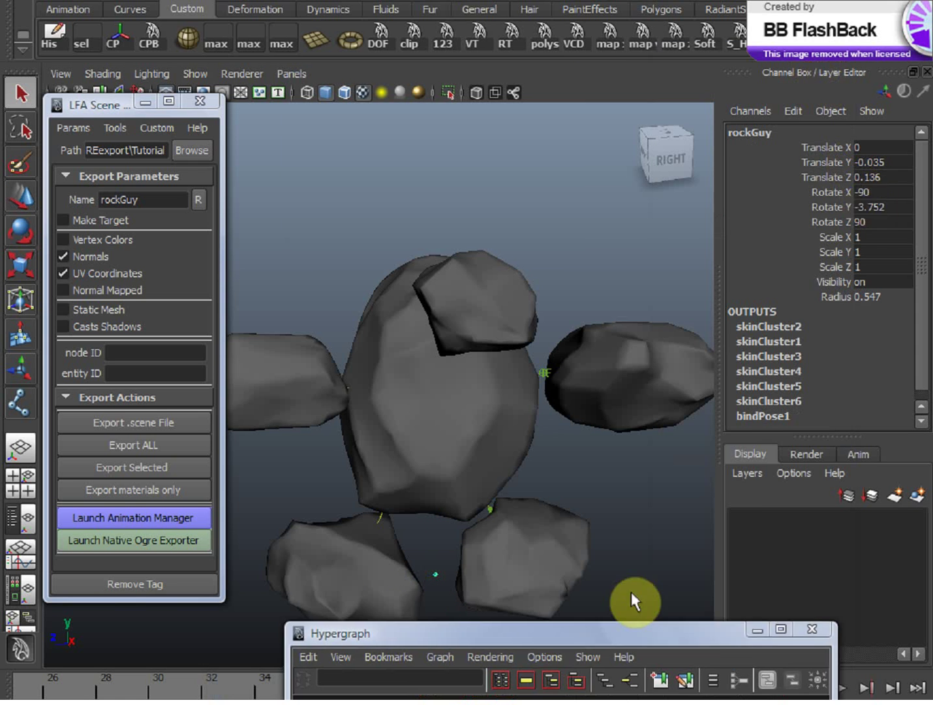
- Set Rotate X, Rotate Y and Rotate Z of the rockGuy root joint to 0
left_click_drag(874, 192, 878, 221)
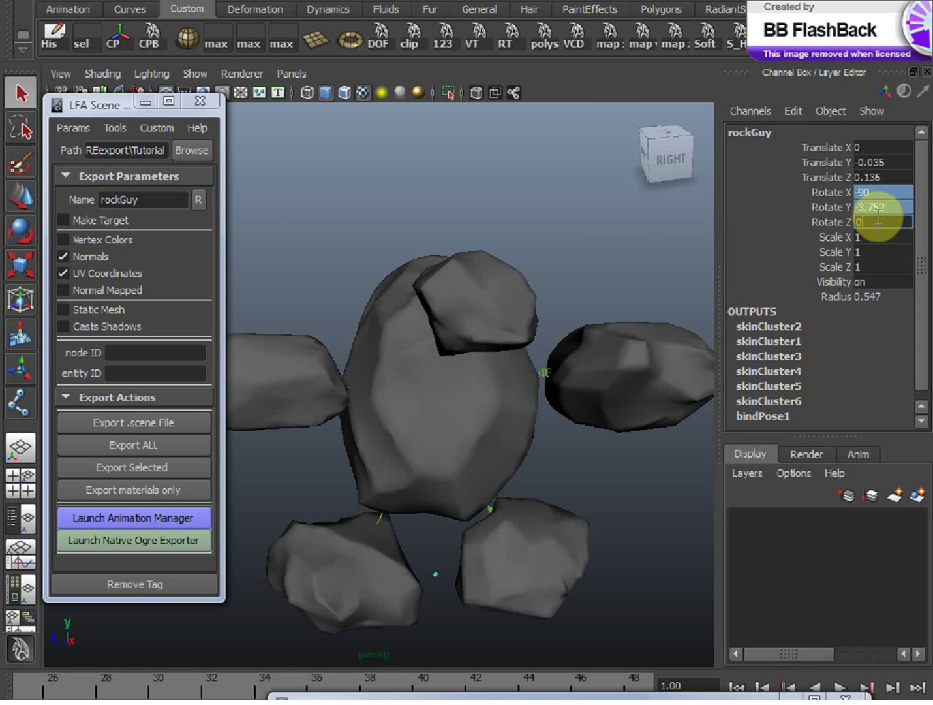
key("Return")
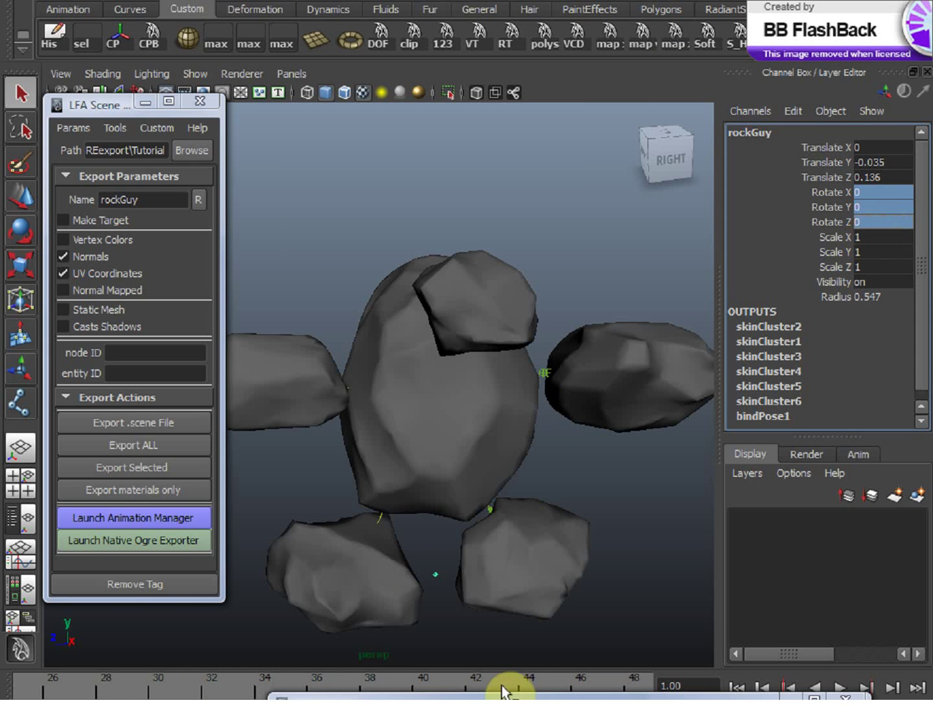
- Break the connections on joint2's Translate X, Y and Z channels, and parent joint2 back under rockGuy in the Hypergraph
left_click_drag(483, 696, 390, 398)
left_click_drag(389, 328, 324, 203)
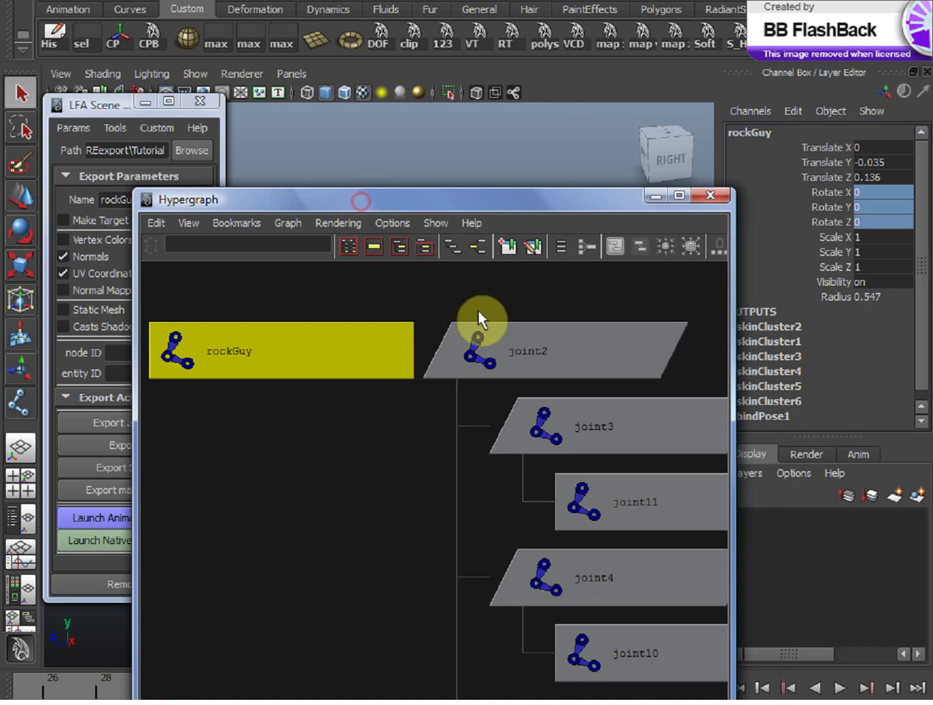
left_click(526, 349)
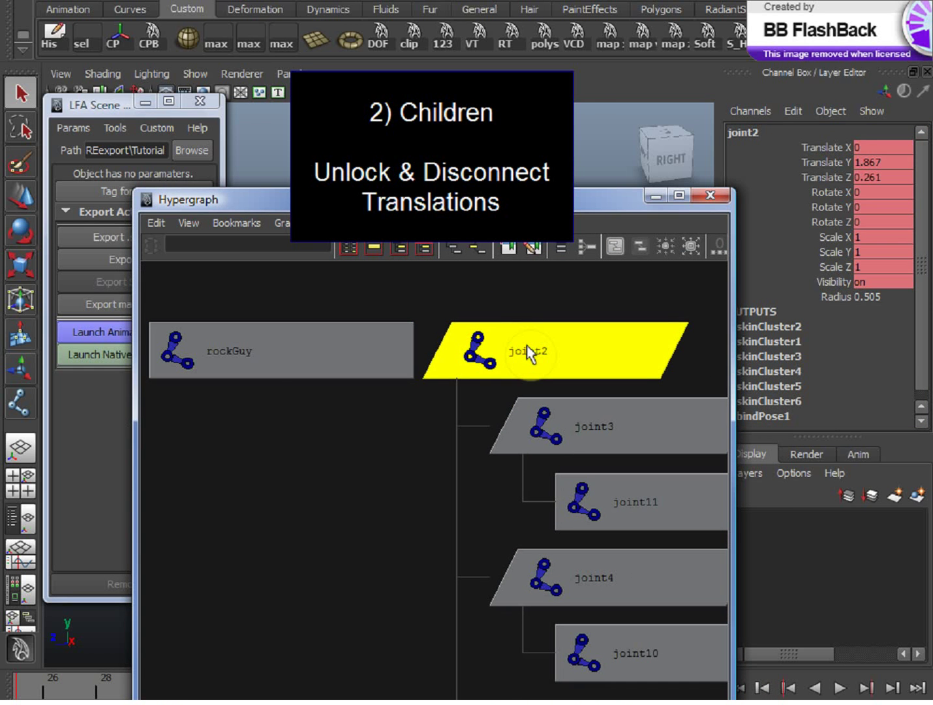
left_click_drag(824, 148, 827, 177)
right_click(825, 173)
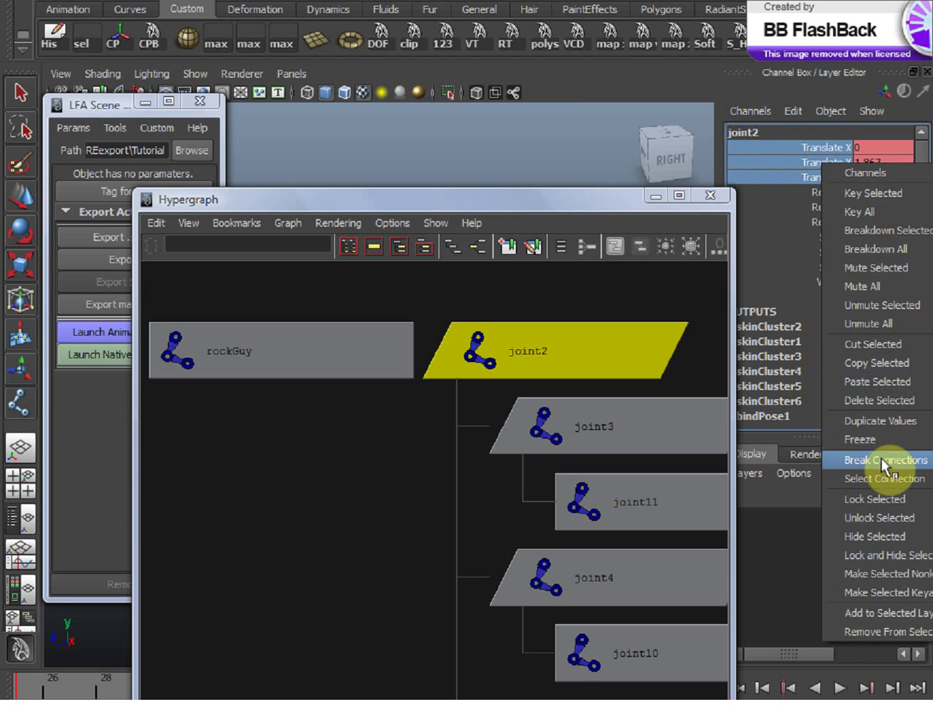
left_click(882, 465)
left_click(548, 349)
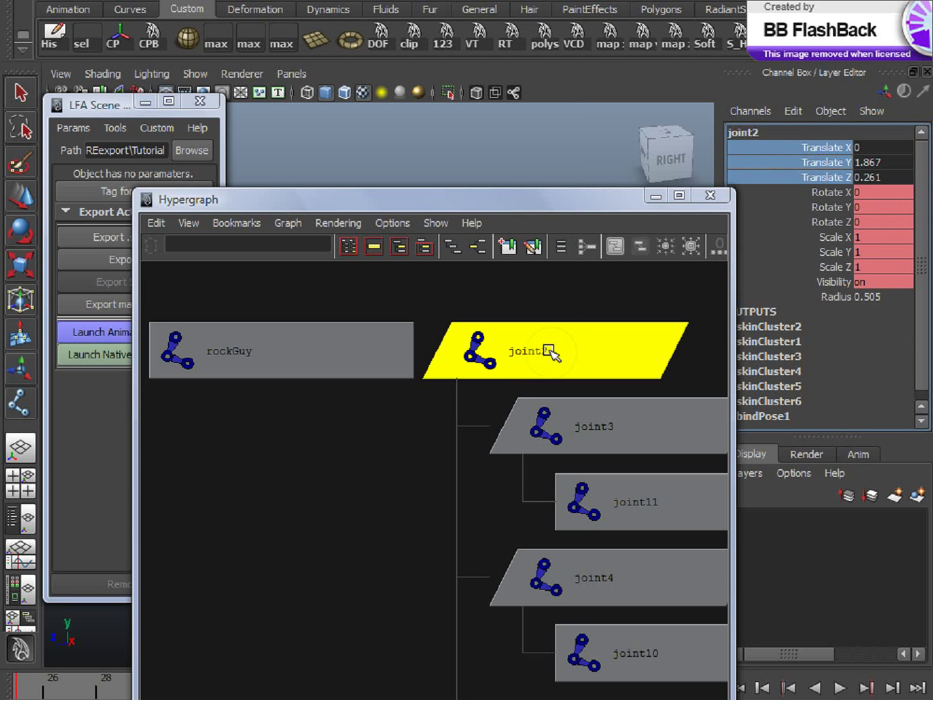
middle_click_drag(547, 350, 309, 349)
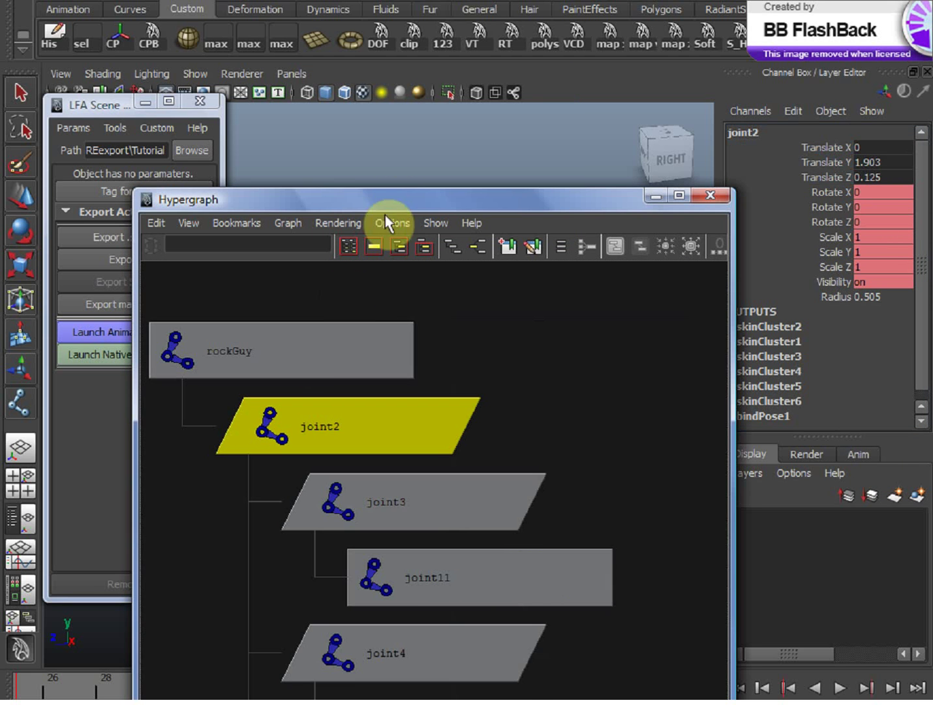
- Move the Hypergraph out of the way, select the rockGuy root joint and export the selection to Ogre
left_click_drag(396, 195, 482, 693)
left_click(435, 548)
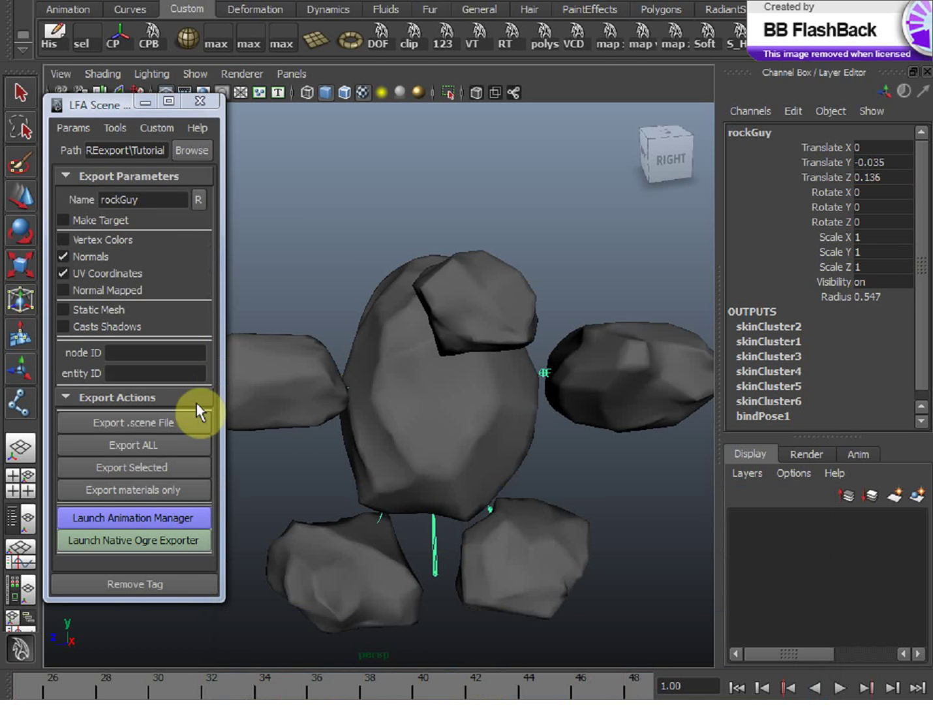
left_click(133, 470)
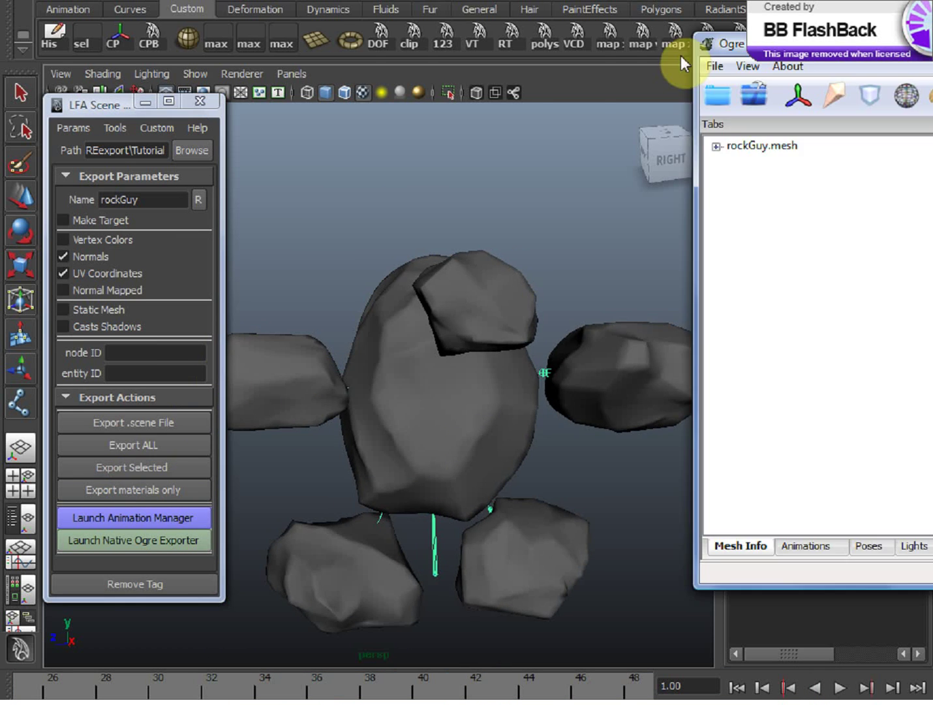
- Switch to Ogre Meshy, reload rockGuy.mesh from disk and view the upright character at an angle
left_click_drag(681, 55, 310, 62)
left_click_drag(254, 44, 245, 40)
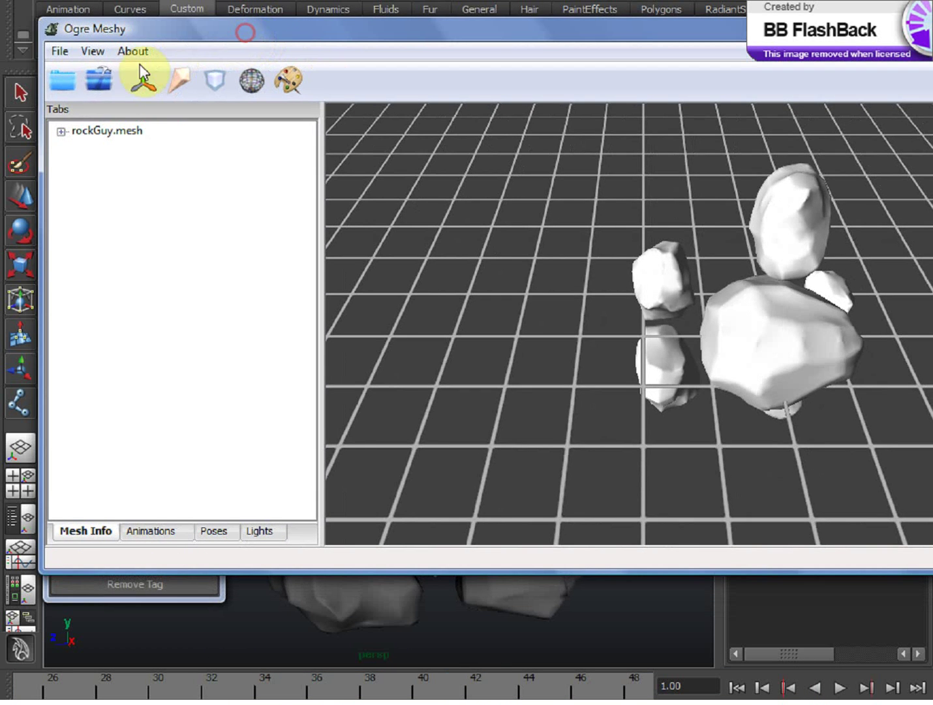
left_click(101, 82)
left_click_drag(736, 353, 394, 250)
- Play the wave animation of the reloaded rockGuy mesh
left_click(152, 530)
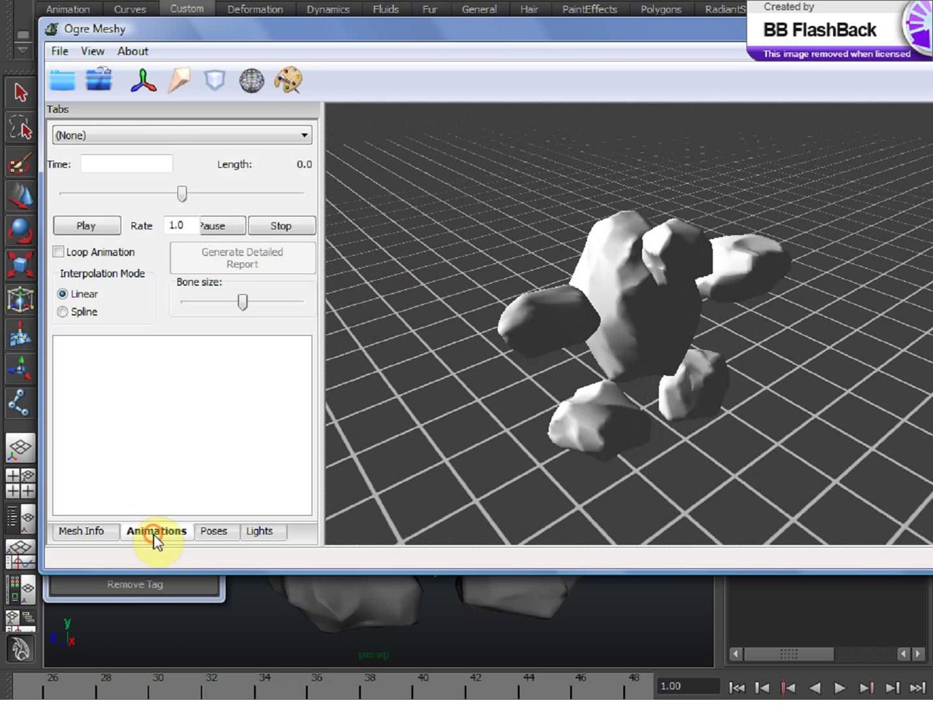
left_click(86, 226)
left_click(171, 135)
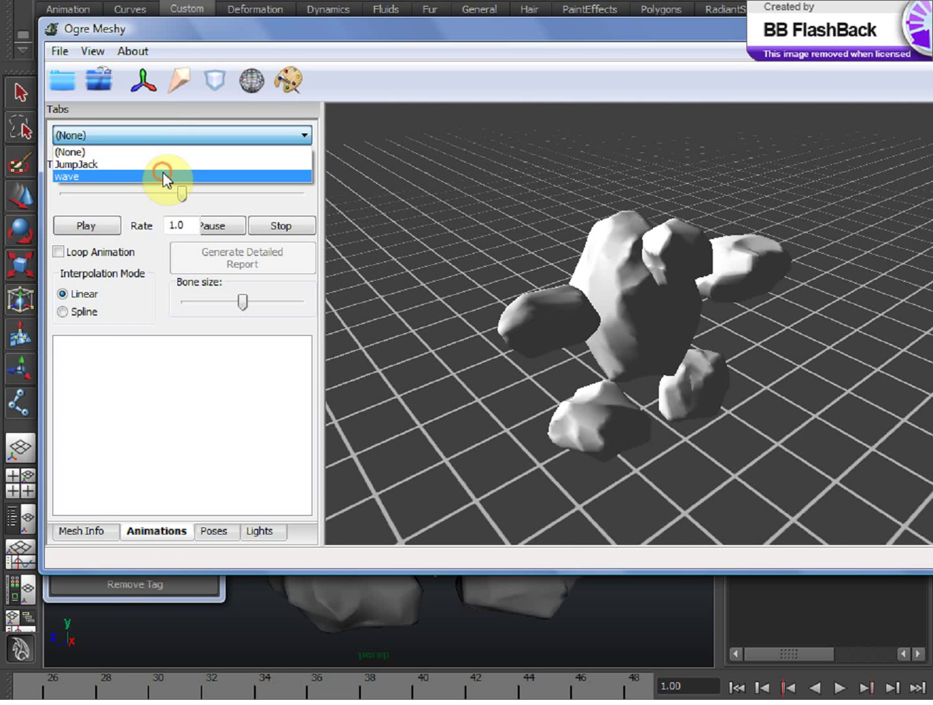
left_click(162, 175)
left_click(103, 225)
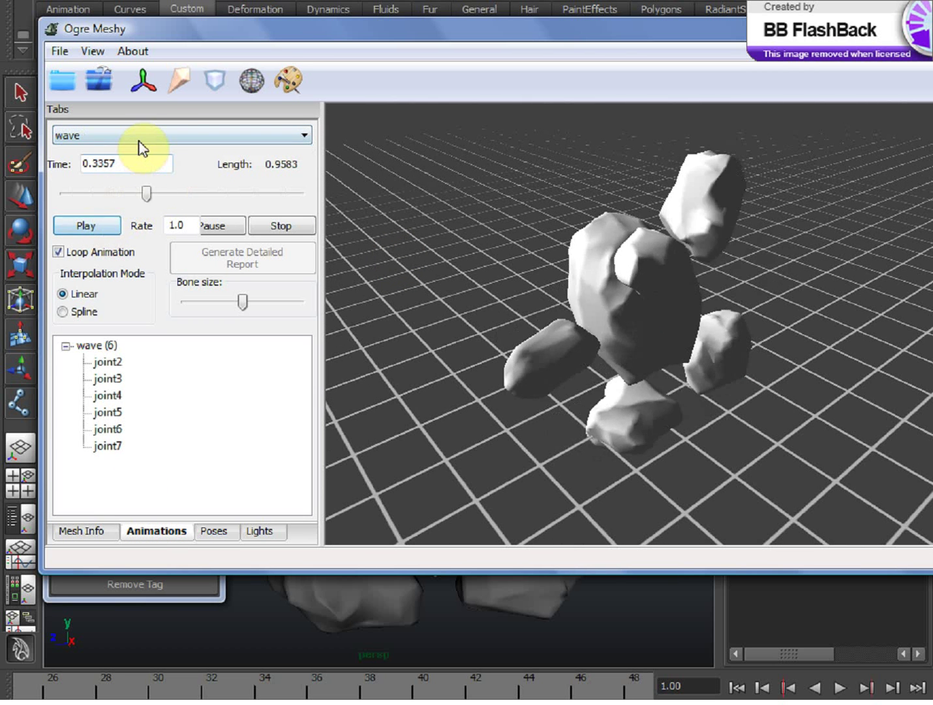